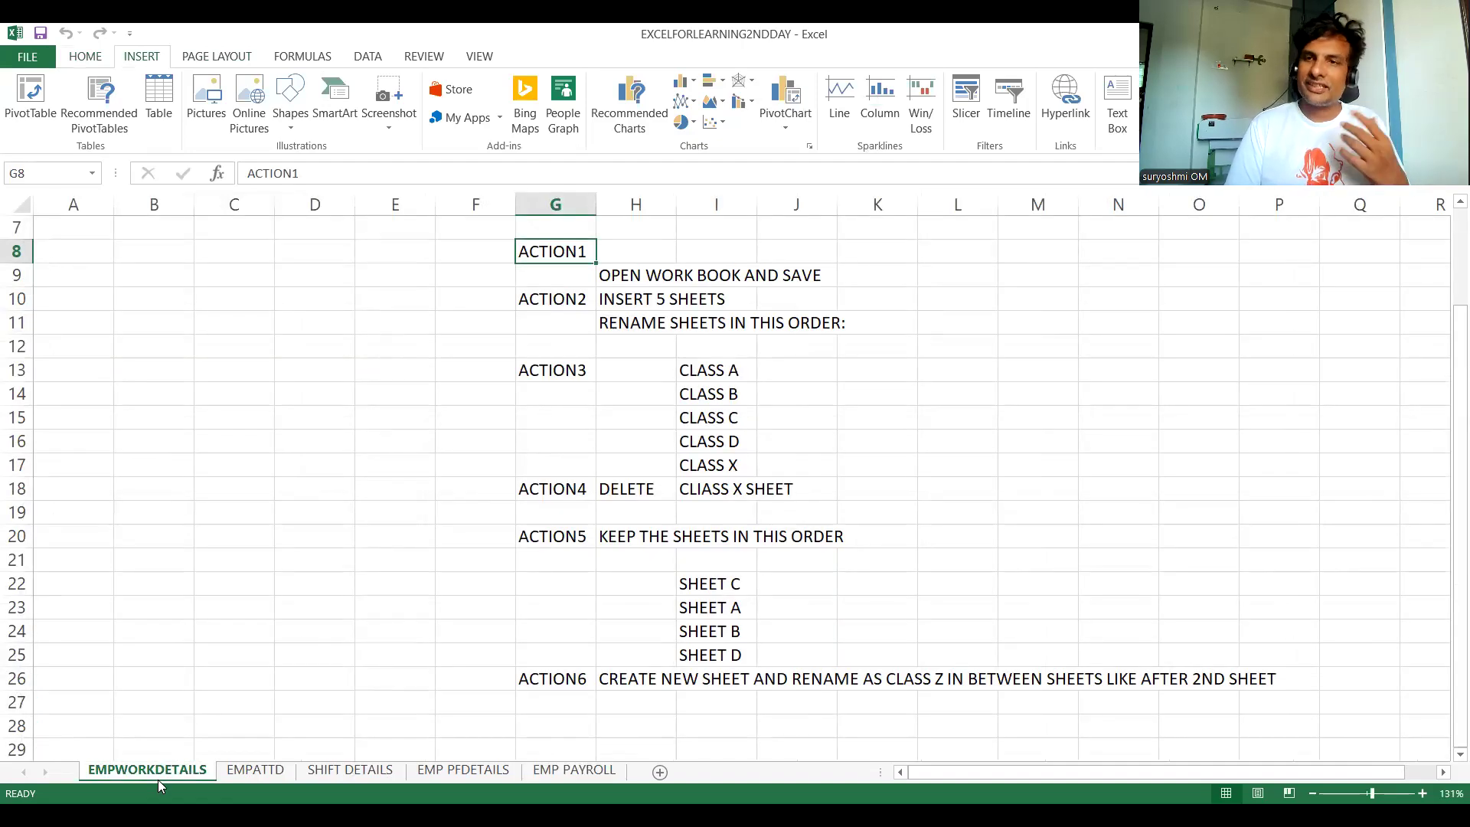
- Colour the EMPWORKDETAILS sheet tab red via Tab Color, finishing on the EMPATTD attendance sheet
click(251, 773)
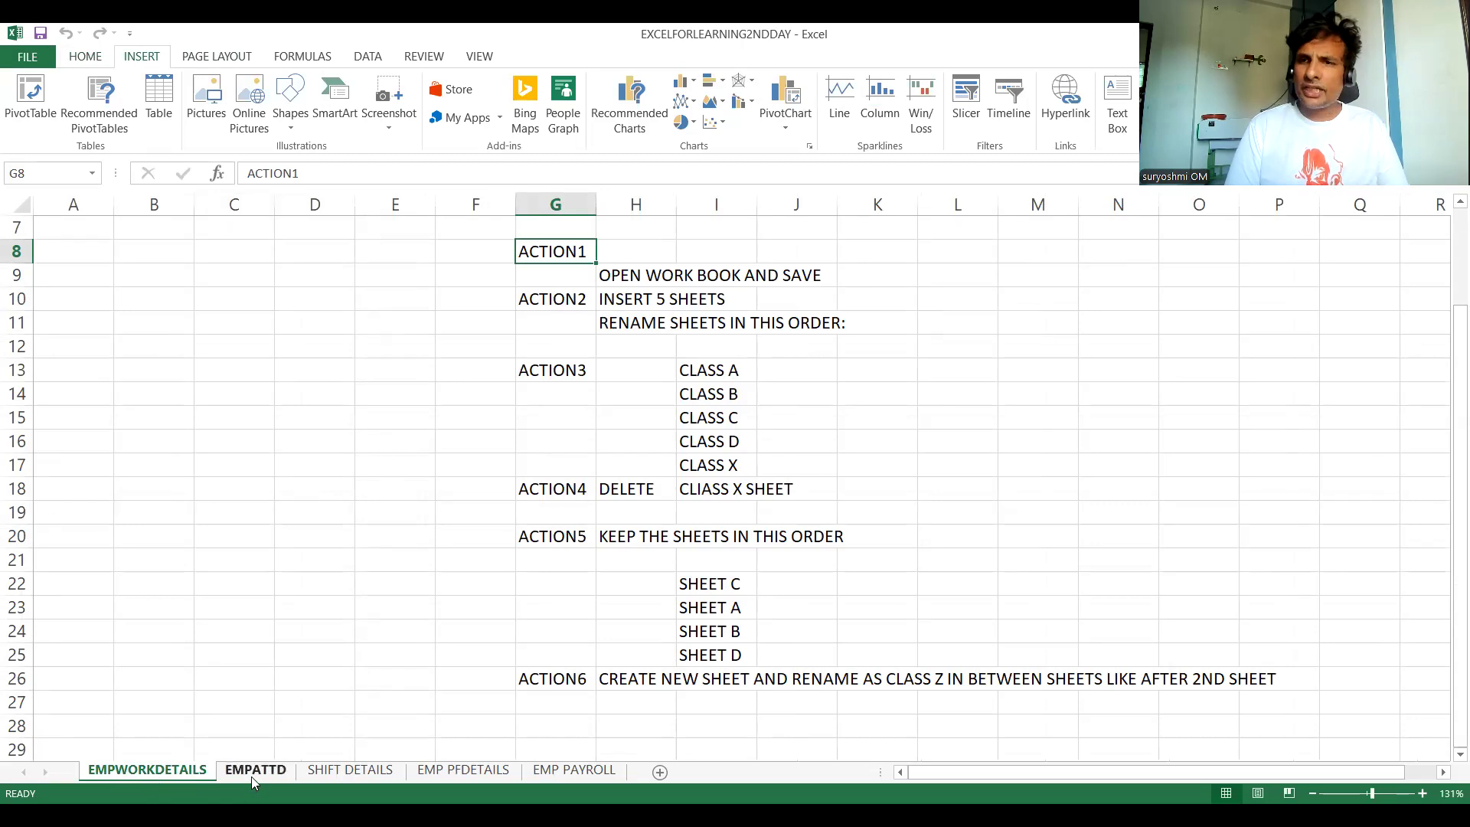
click(163, 773)
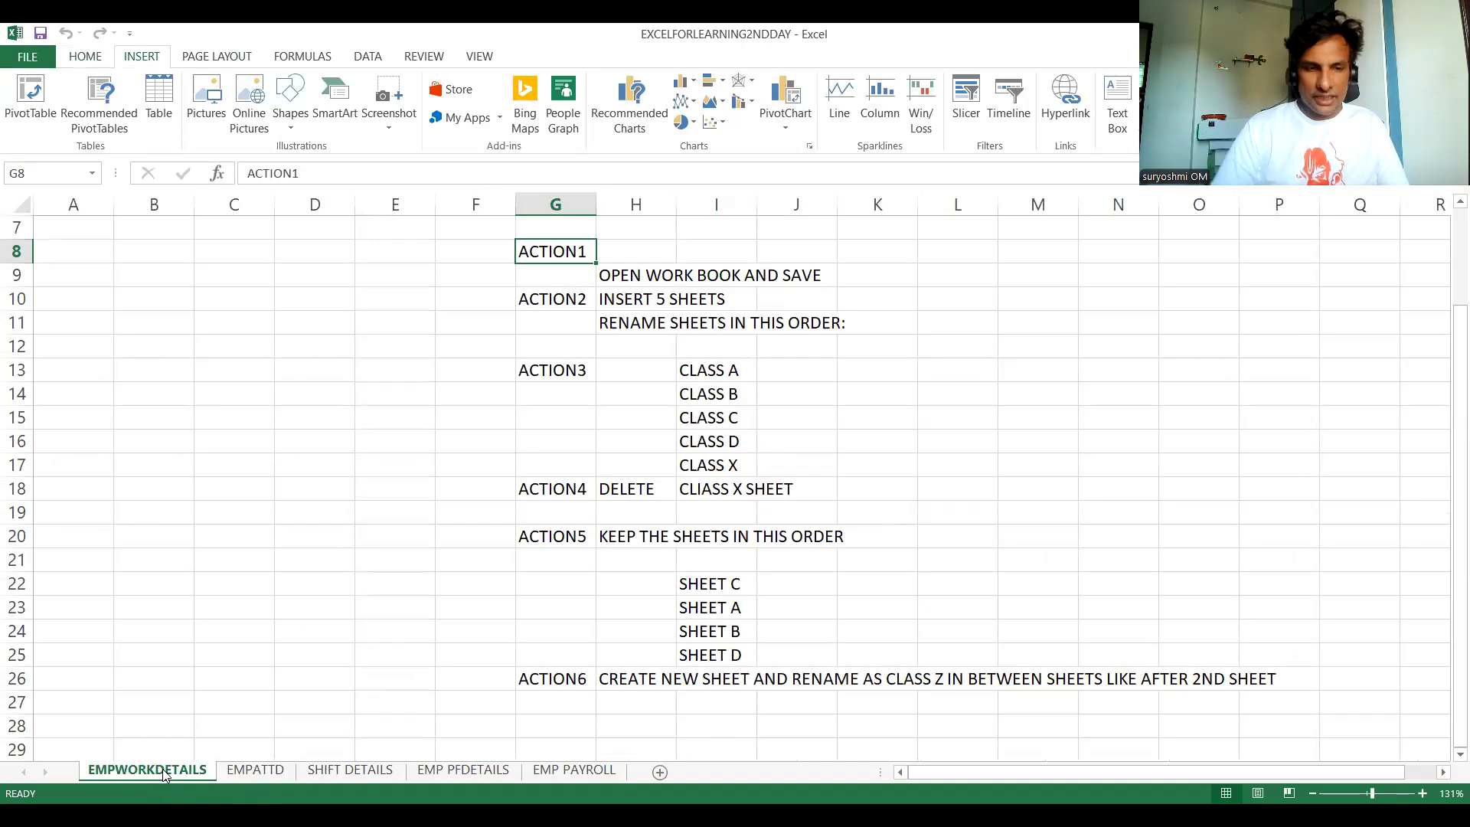
click(270, 772)
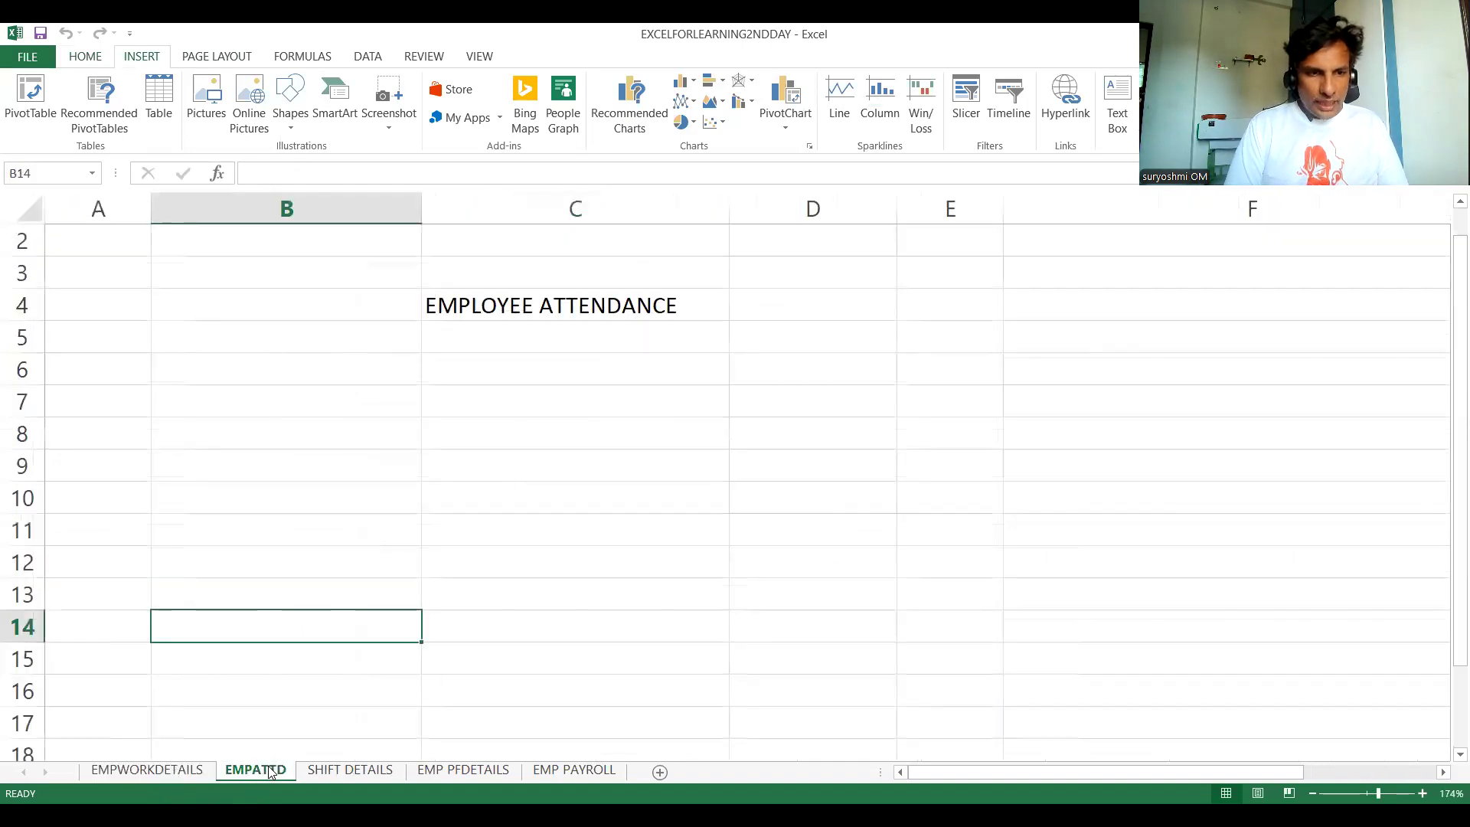
click(170, 769)
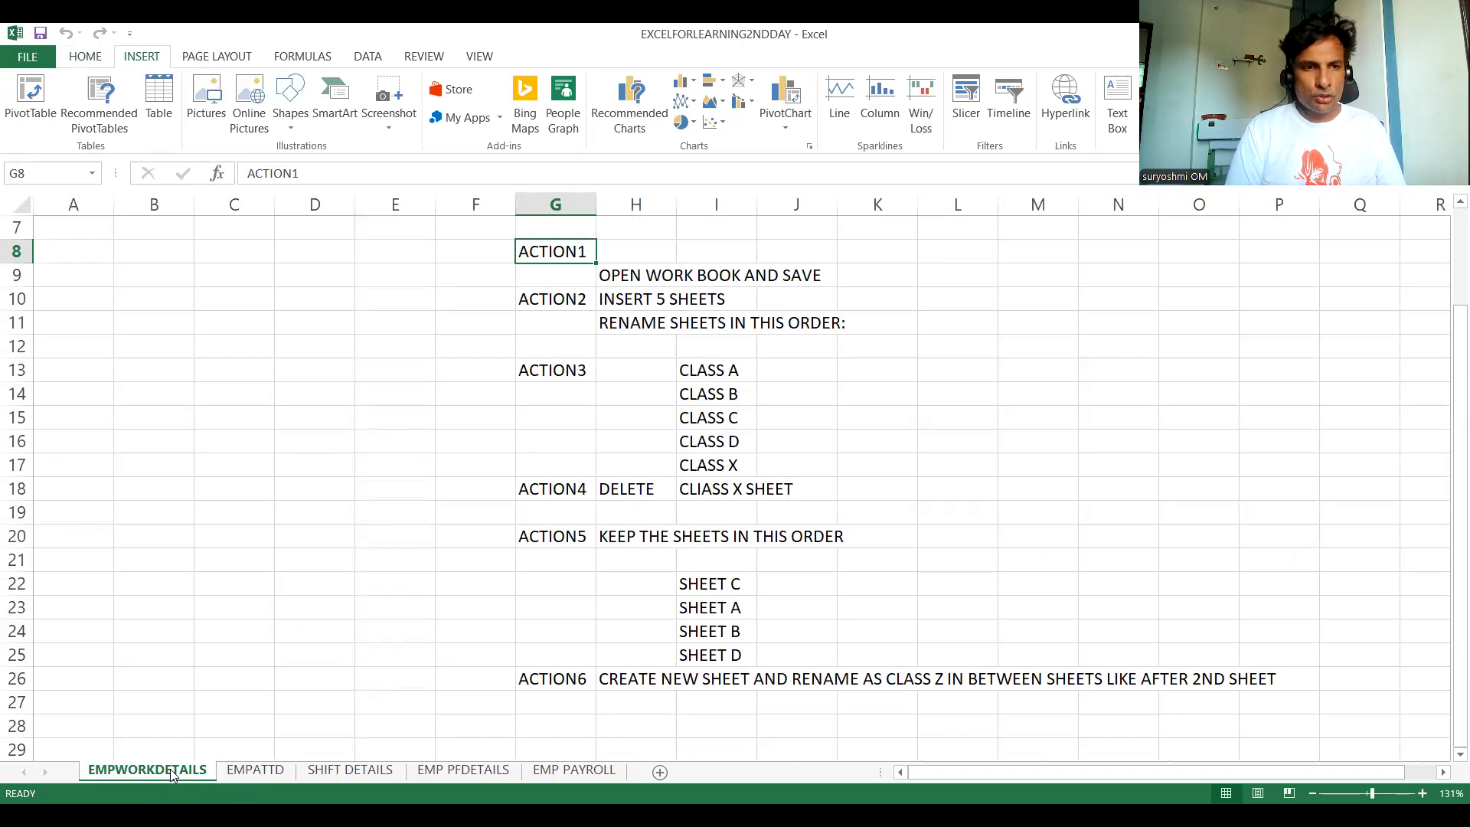
right_click(170, 769)
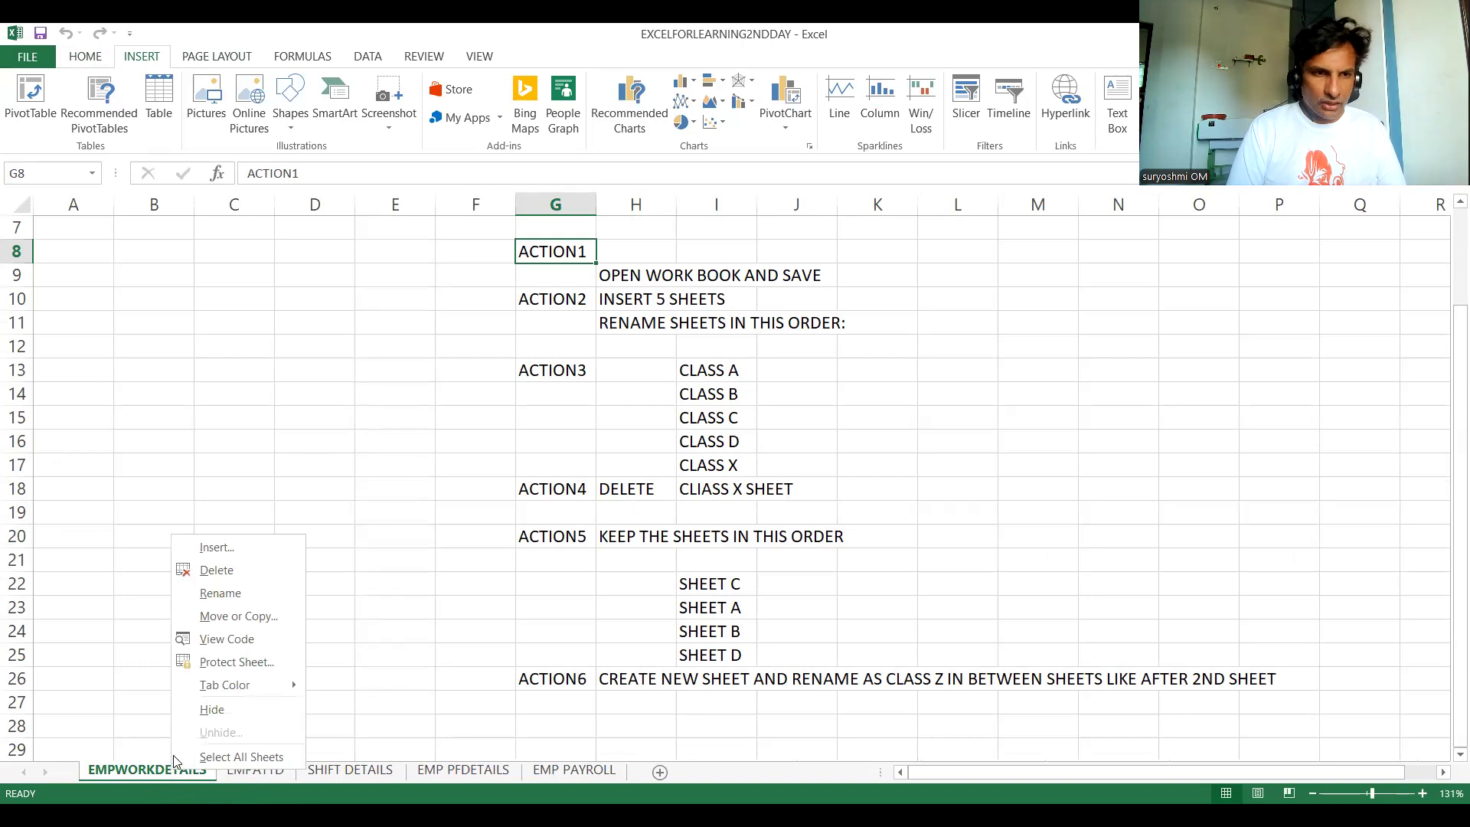
click(220, 692)
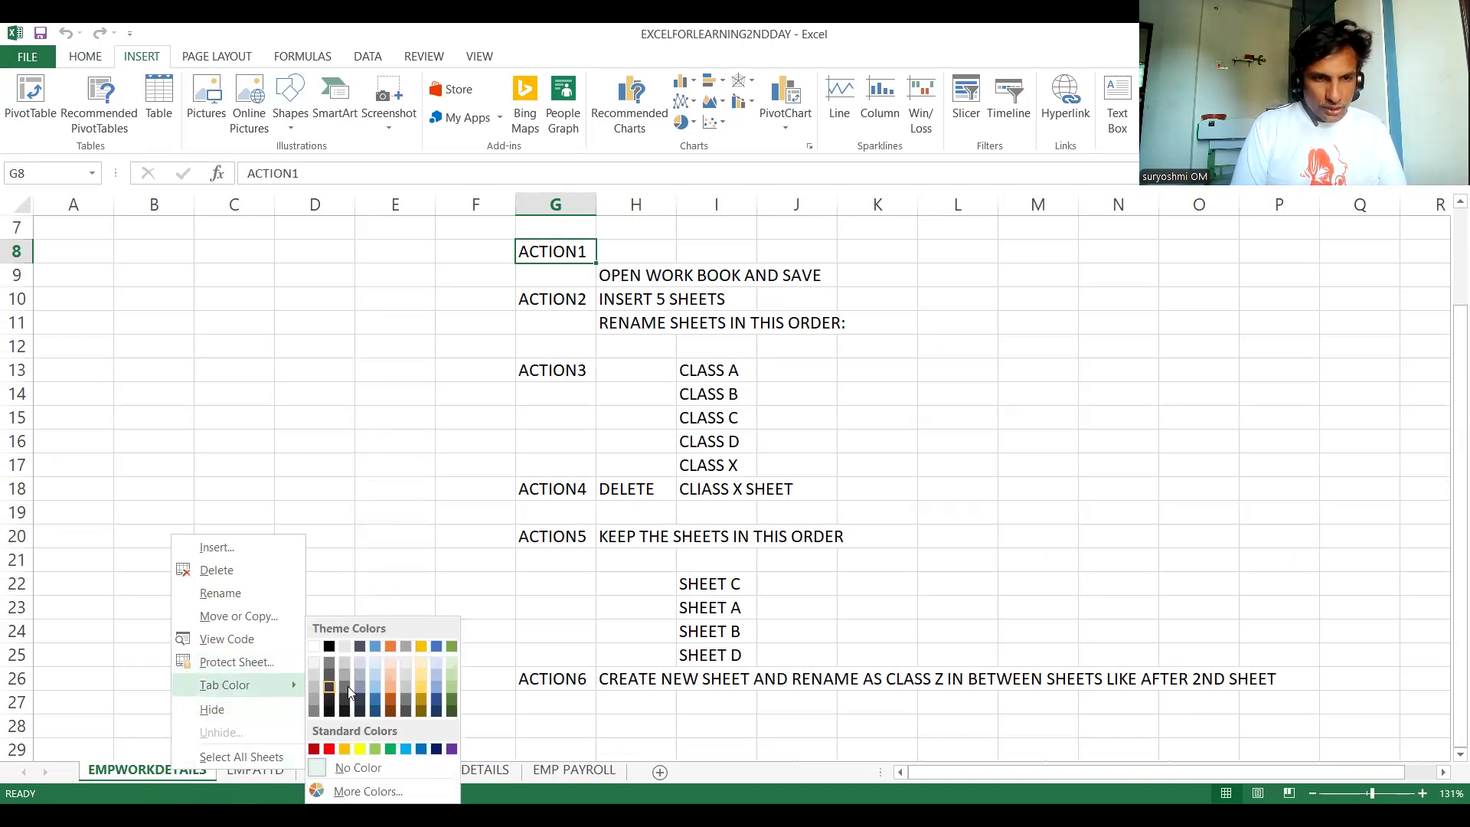
click(329, 750)
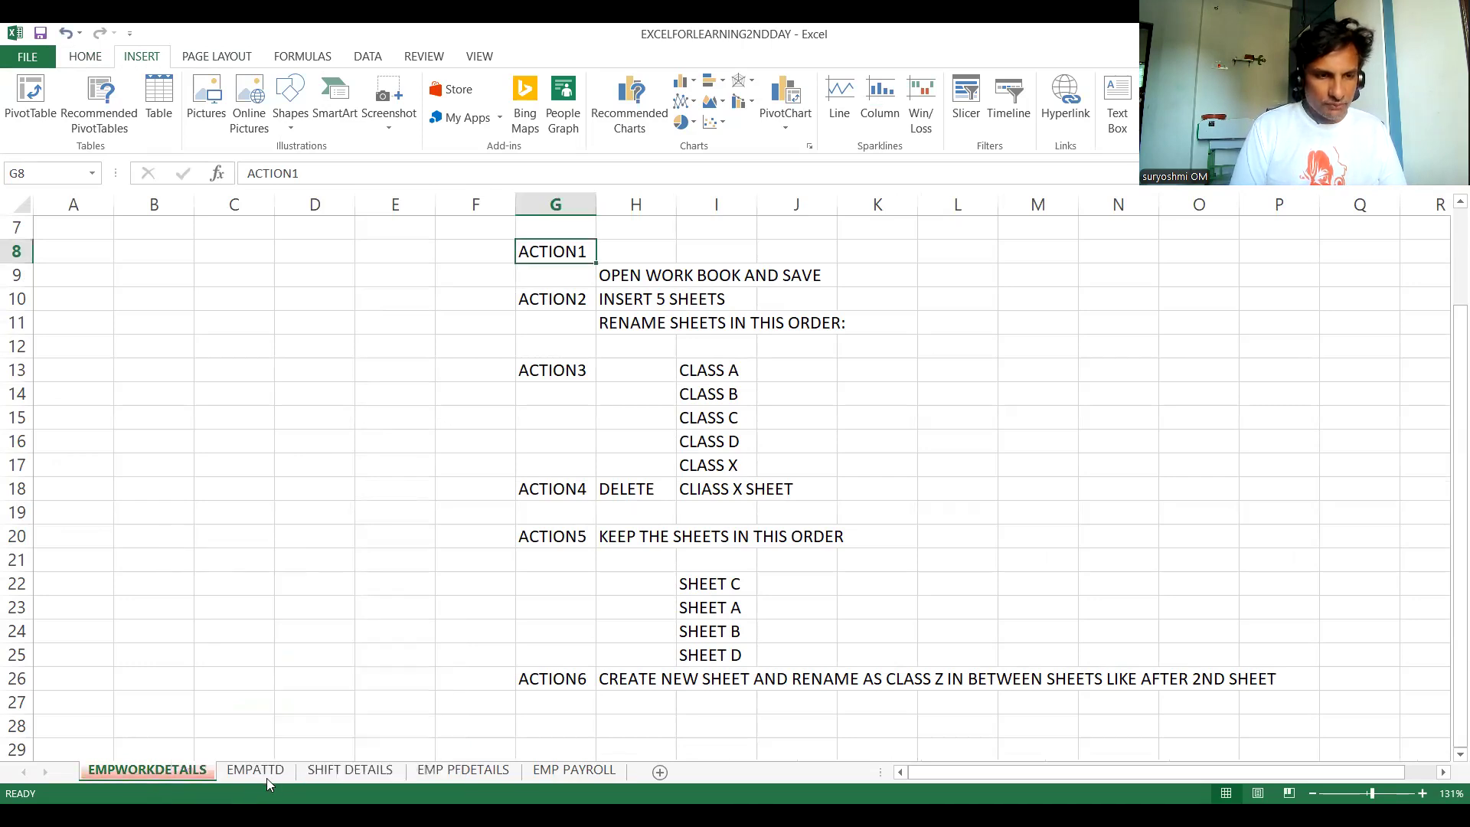
click(267, 775)
click(171, 775)
click(261, 781)
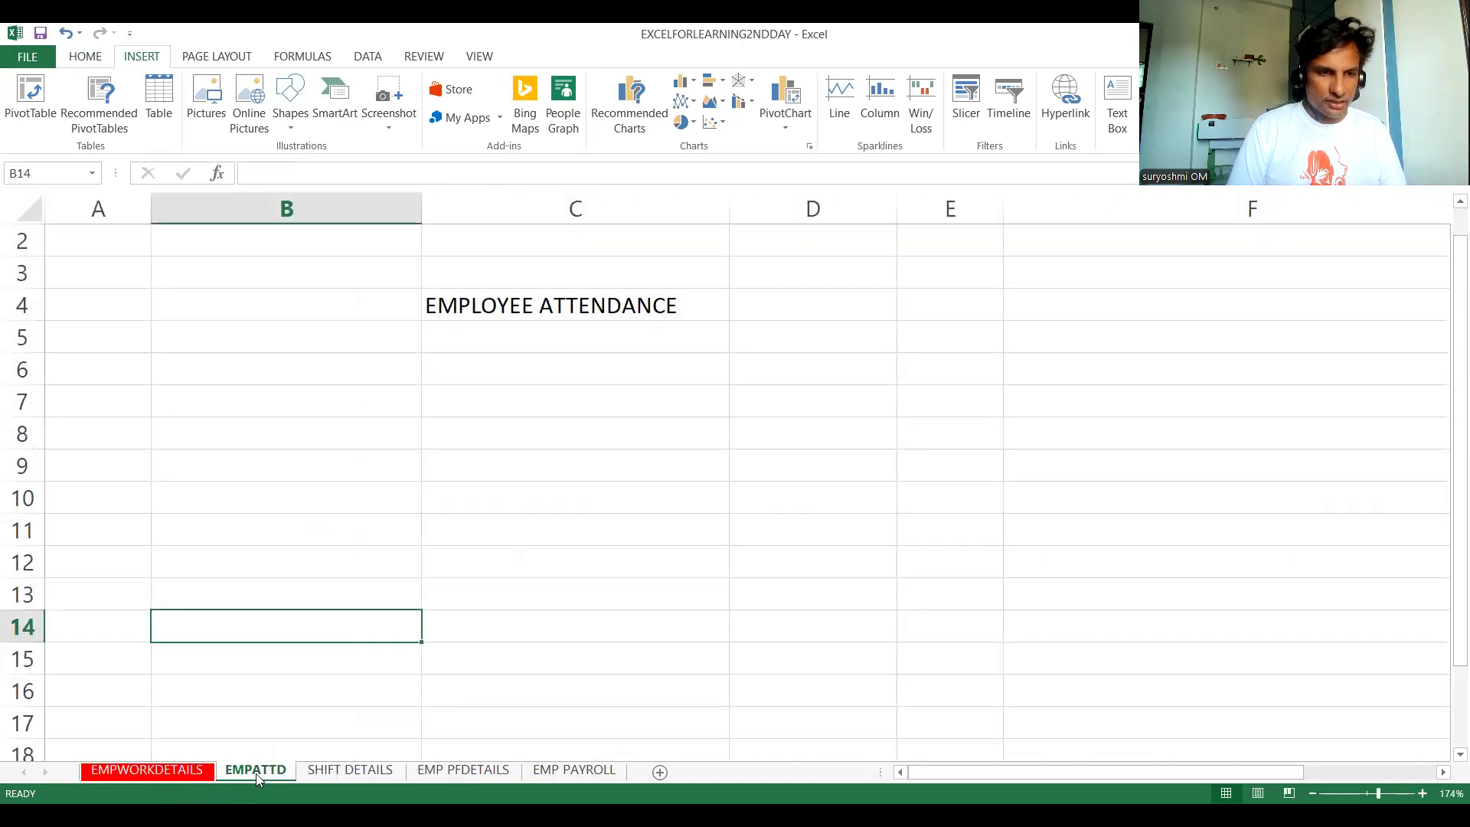
- Apply the purple standard swatch to the EMPATTD tab, ending on the SHIFT DETAILS sheet
right_click(256, 773)
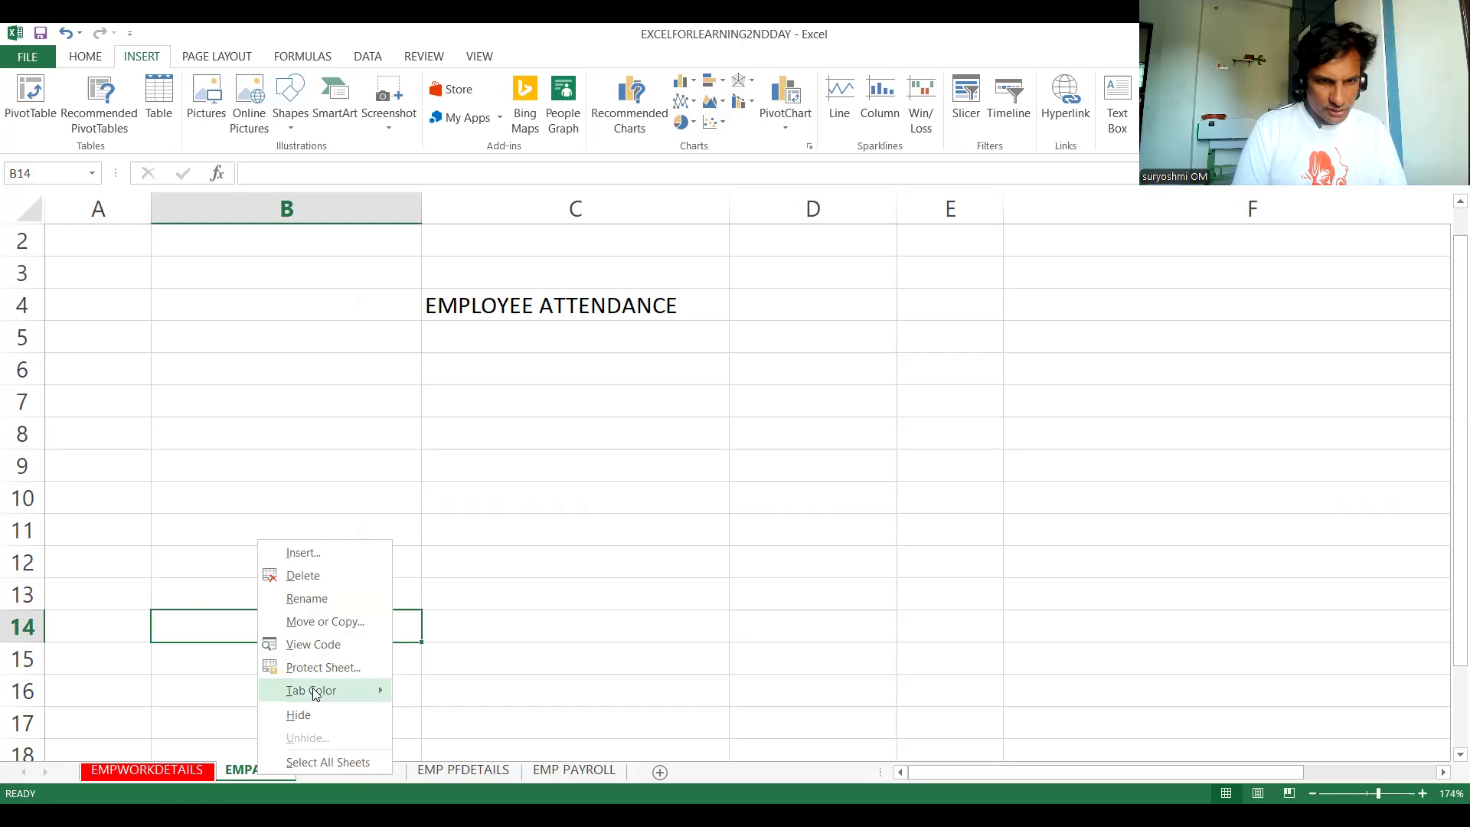
mouse_move(313, 689)
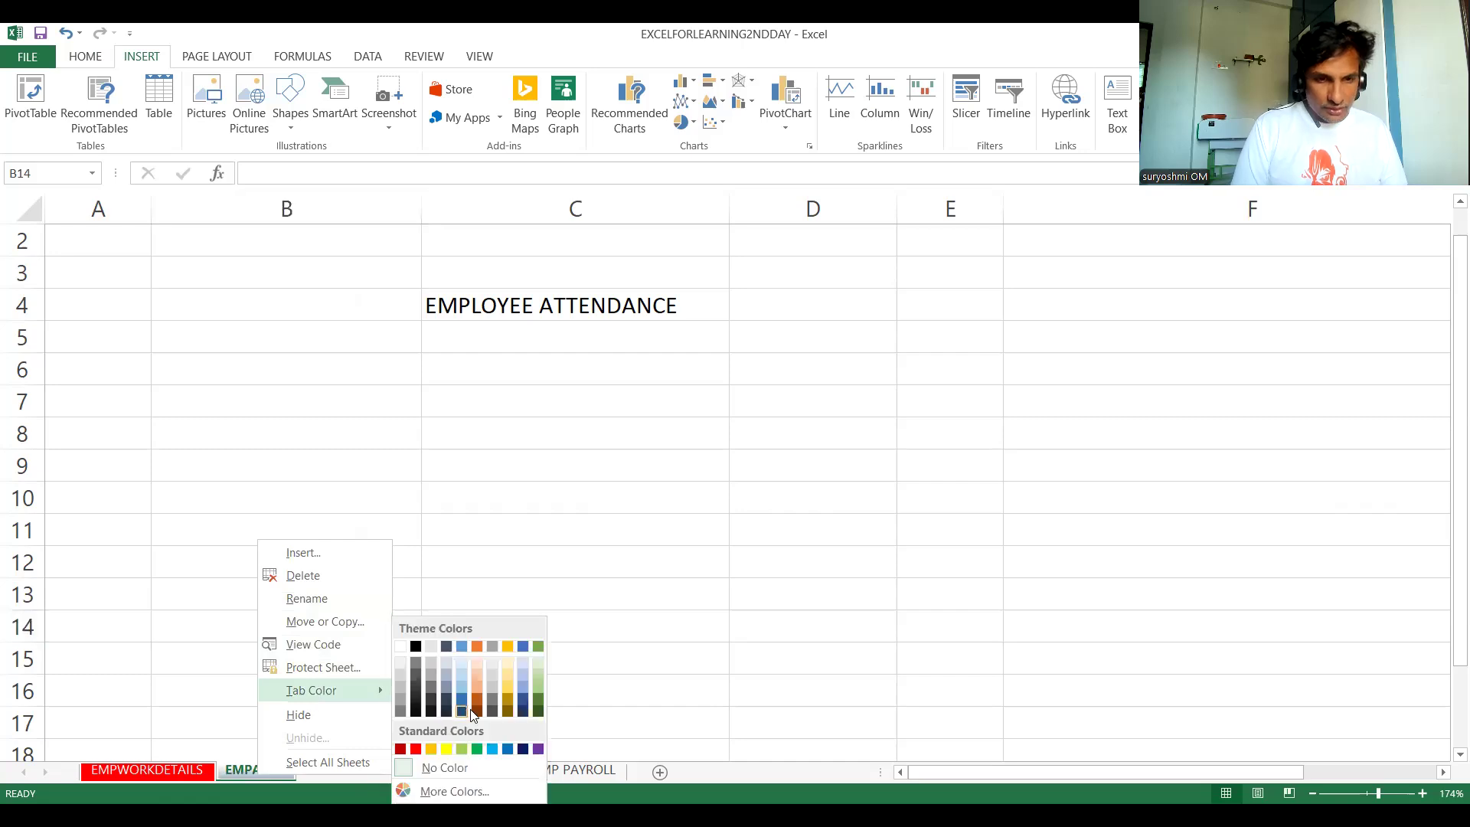
click(536, 748)
click(370, 771)
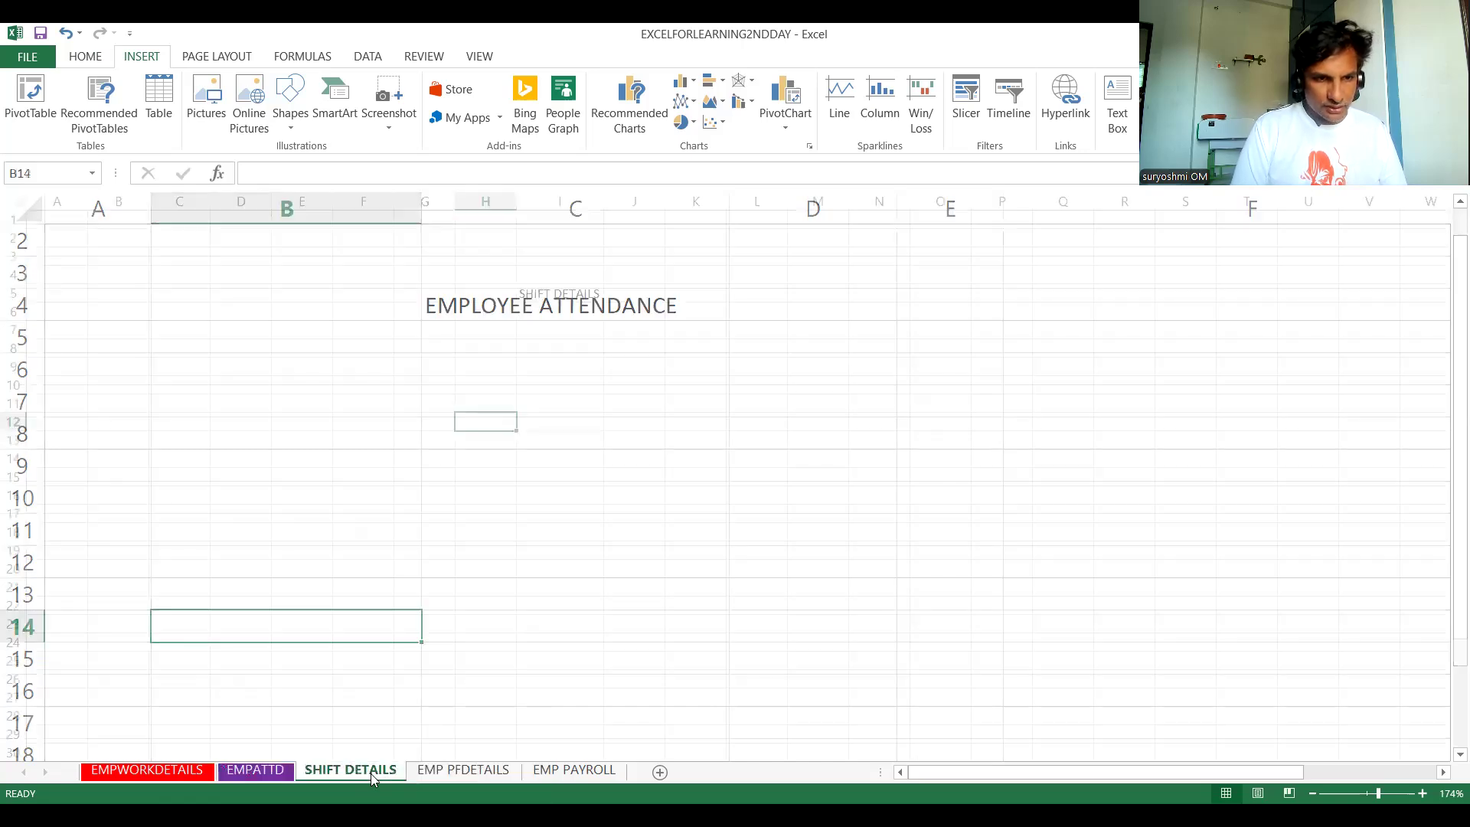
click(253, 769)
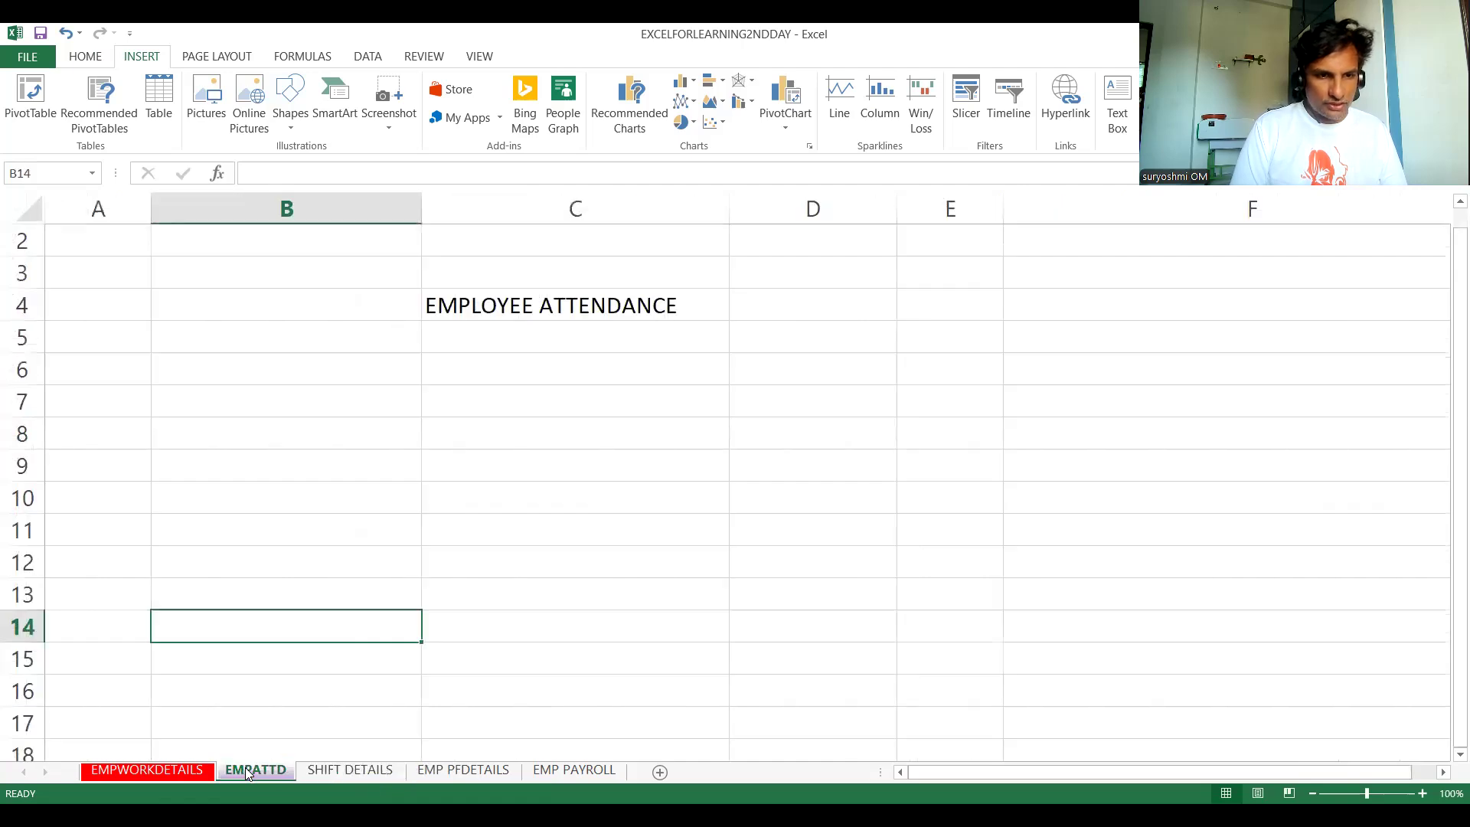
click(320, 770)
- Give the SHIFT DETAILS tab a dark green theme colour, then return to EMPATTD
right_click(321, 774)
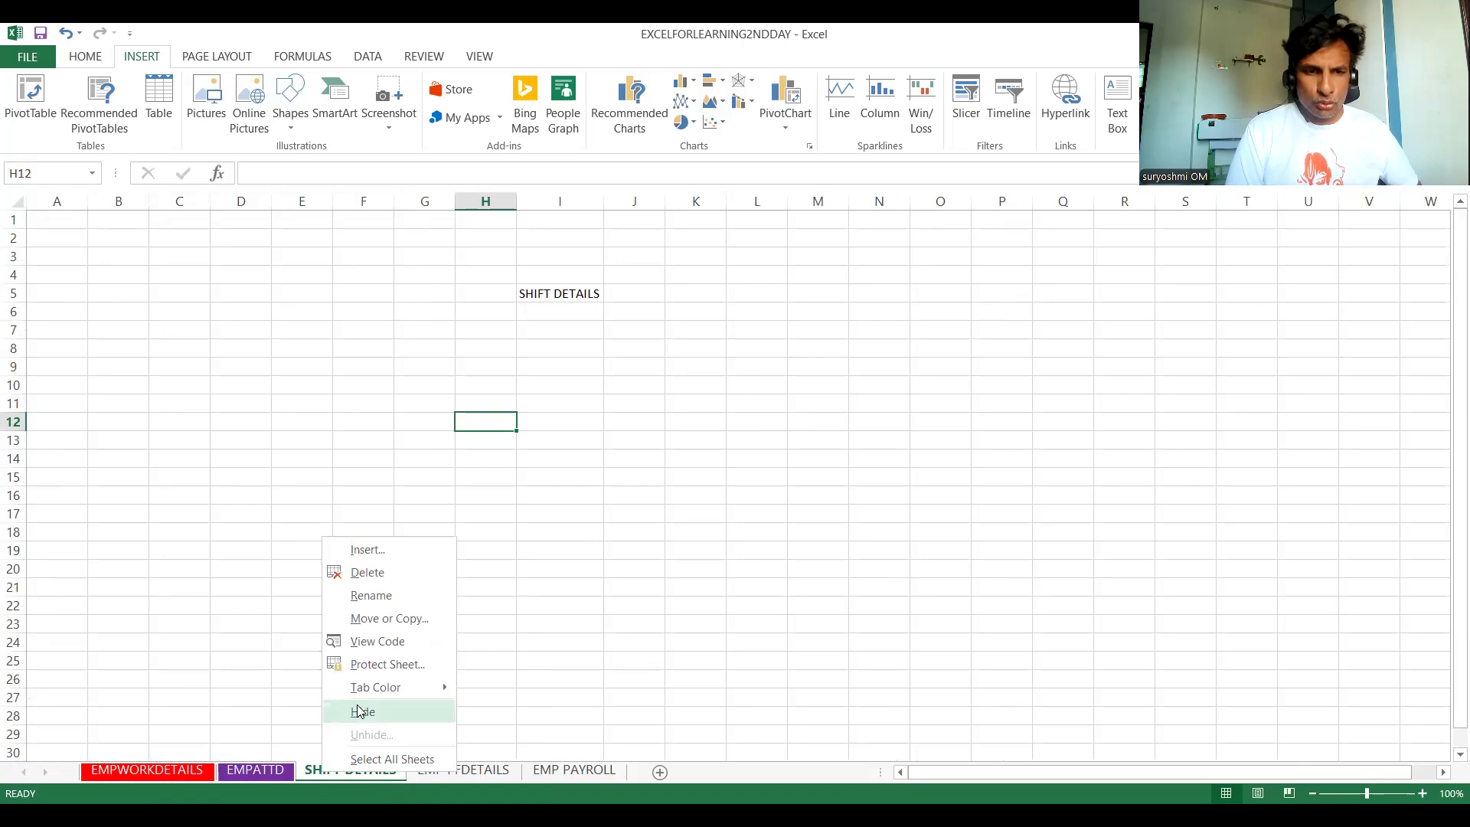
mouse_move(433, 689)
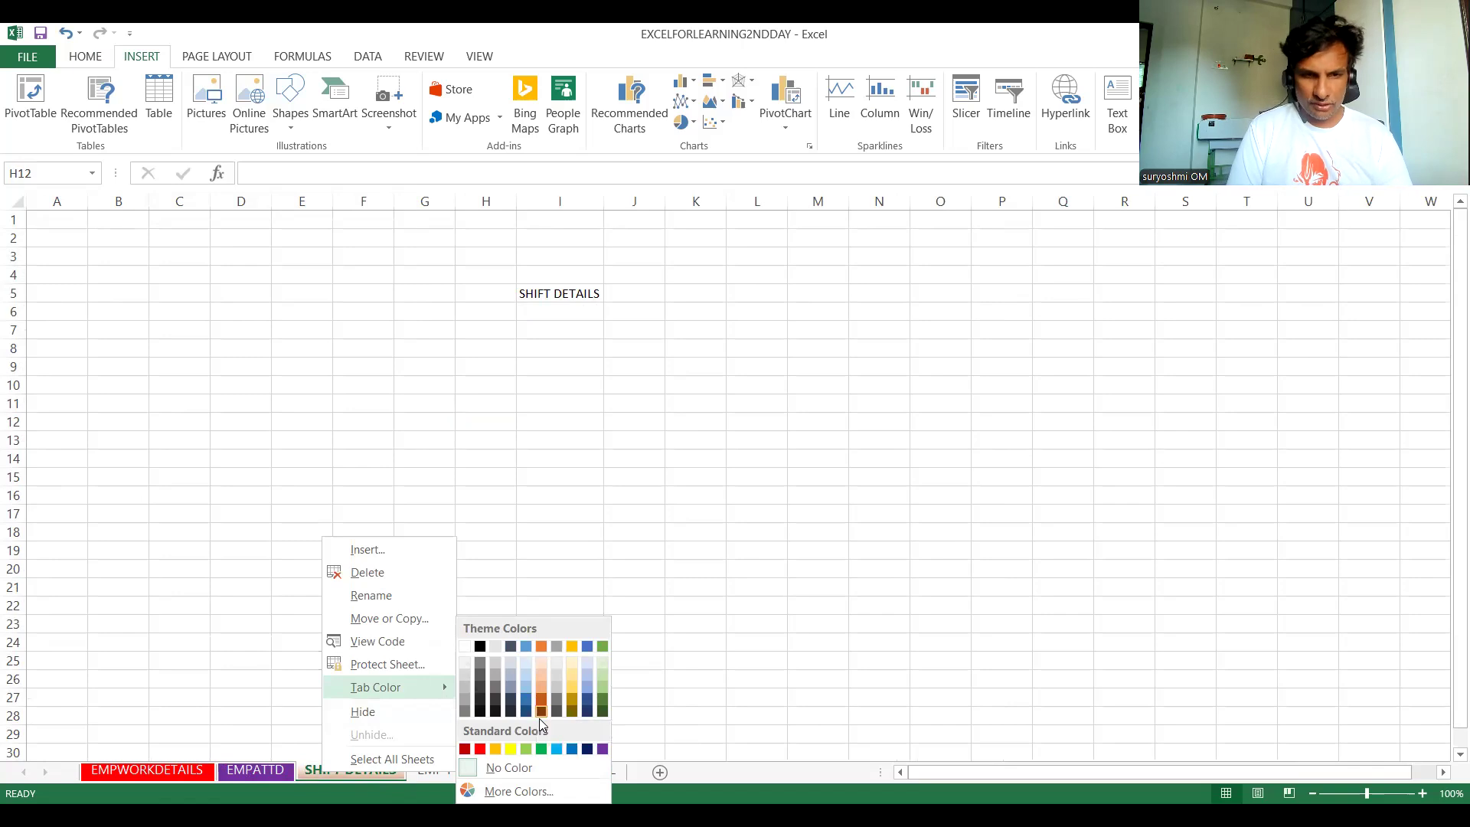
click(601, 713)
click(281, 771)
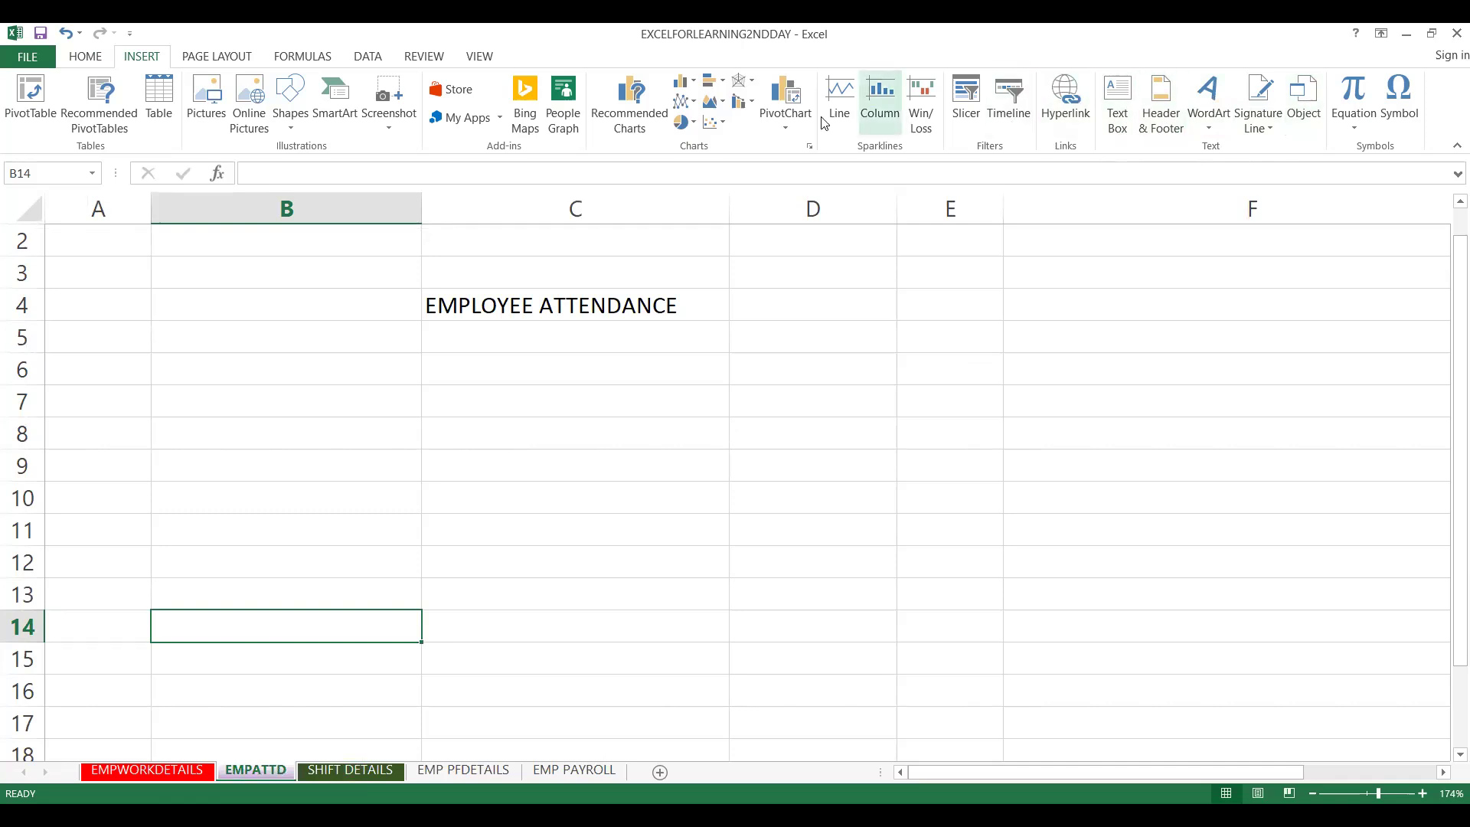
- Bring up the Home > Format > Tab Color palette, then move to the EMP PFDETAILS sheet
click(82, 58)
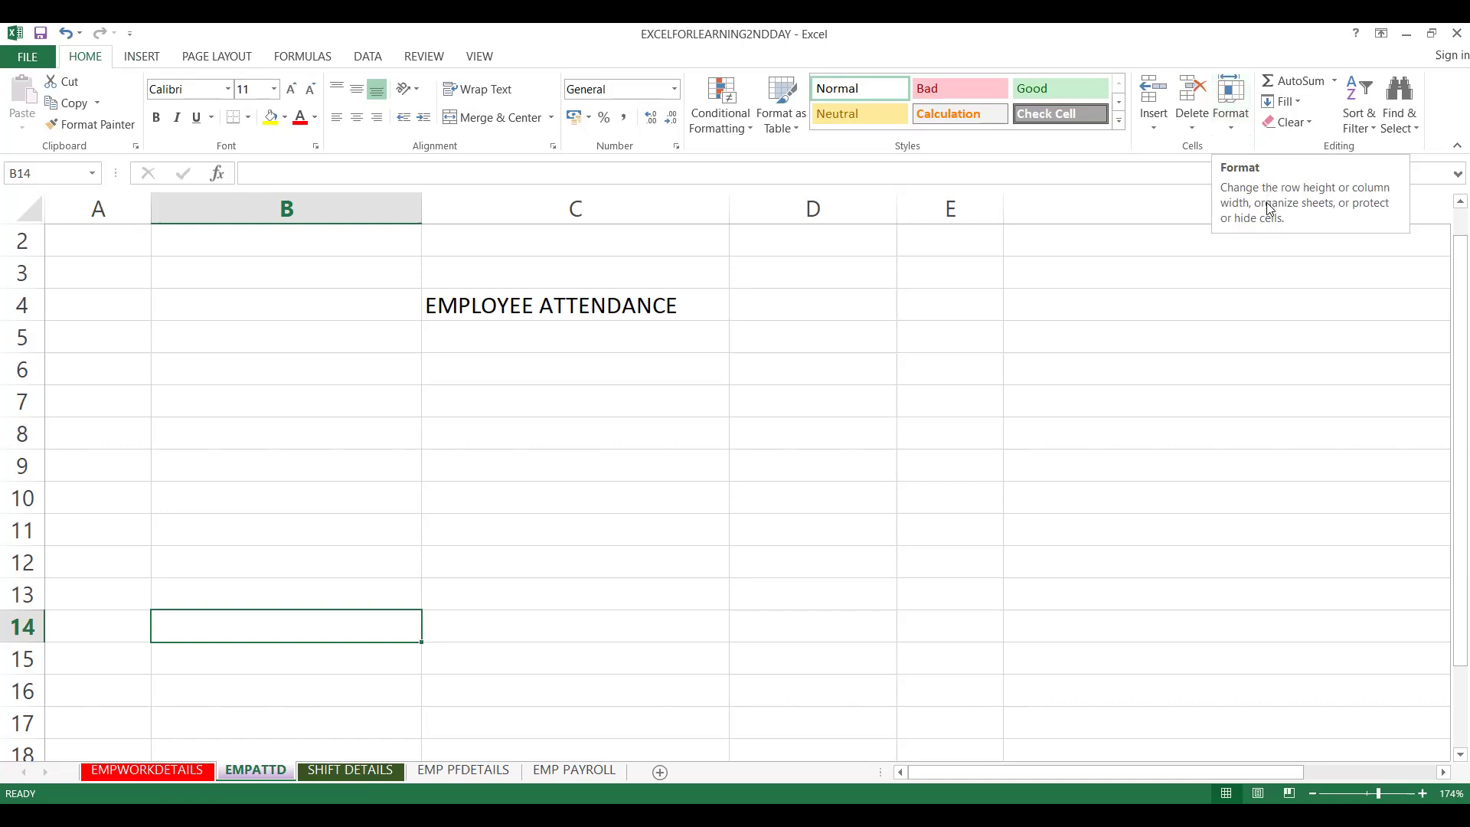
click(1235, 136)
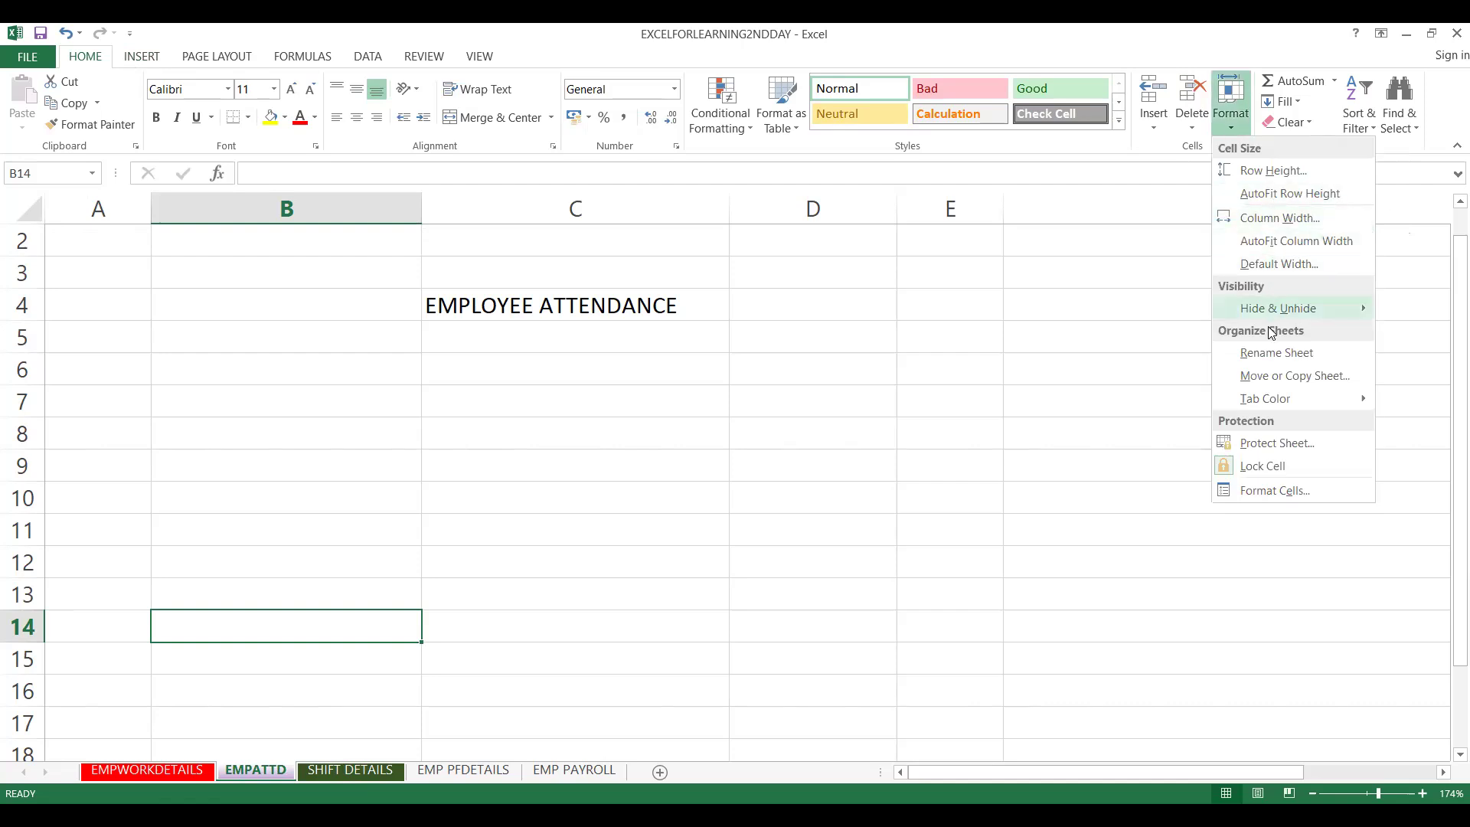
mouse_move(1273, 404)
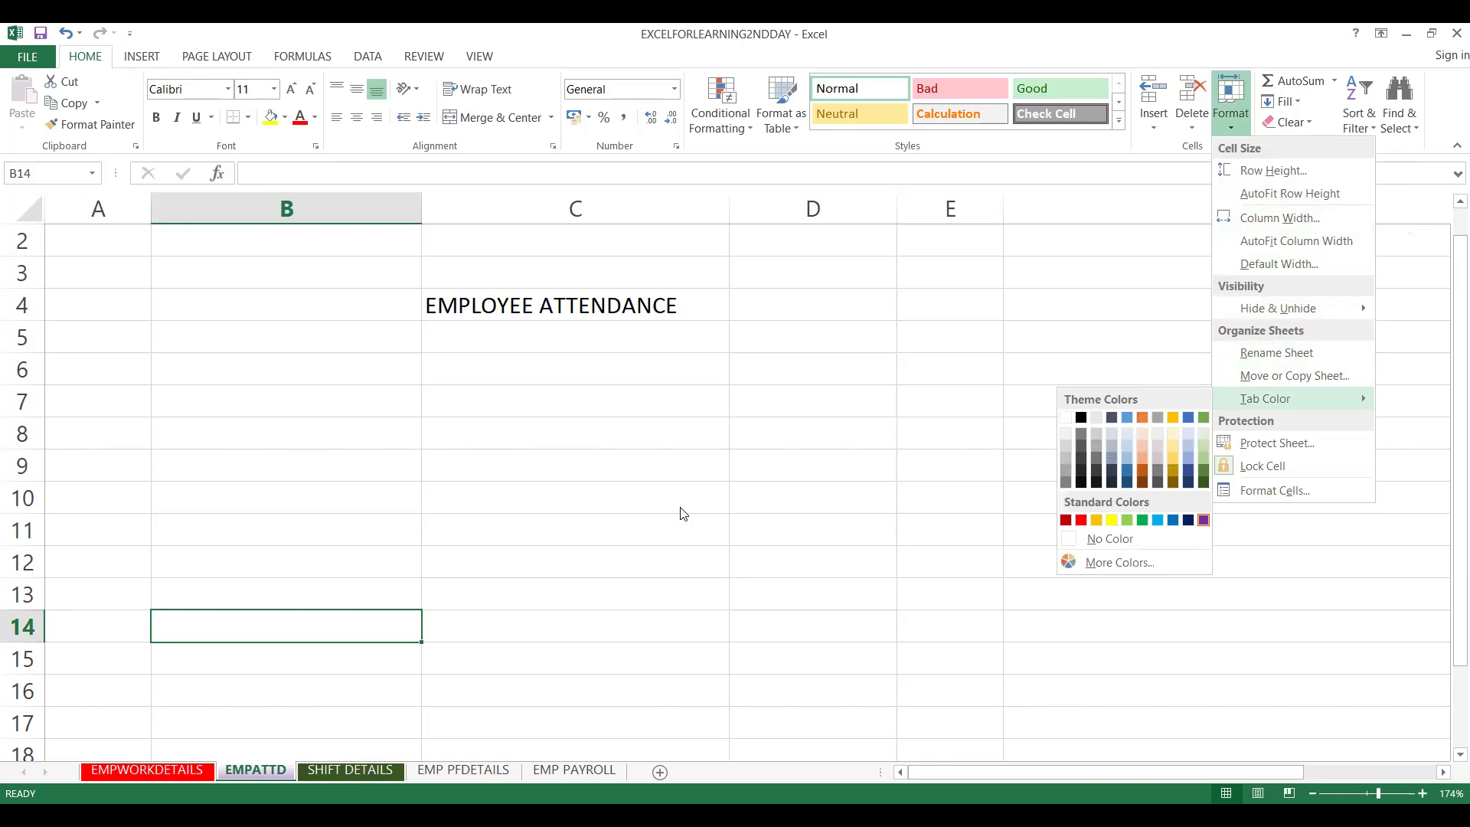
click(469, 772)
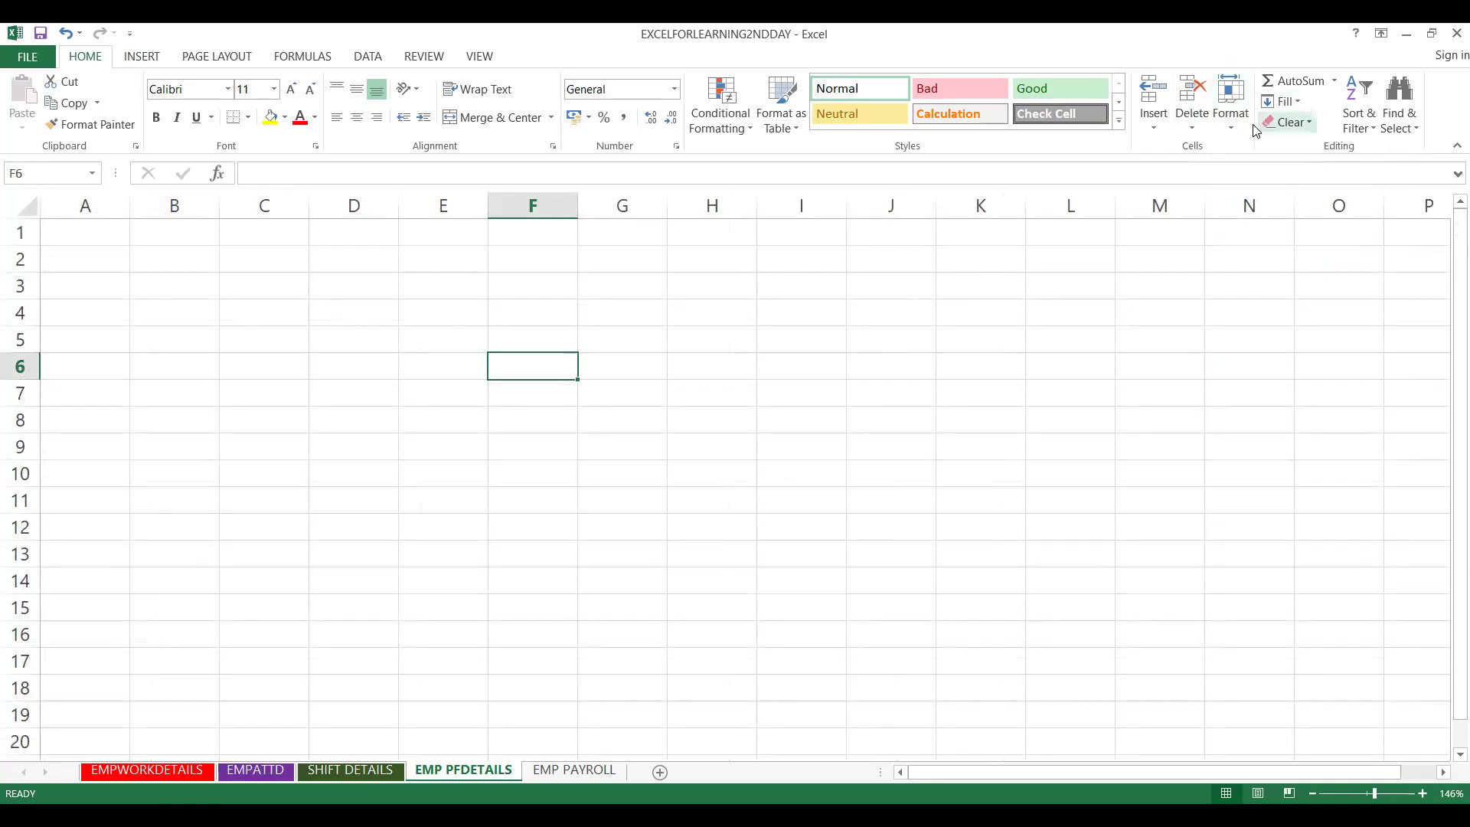
- Colour the EMP PFDETAILS tab blue through Home > Format > Tab Color
click(1235, 135)
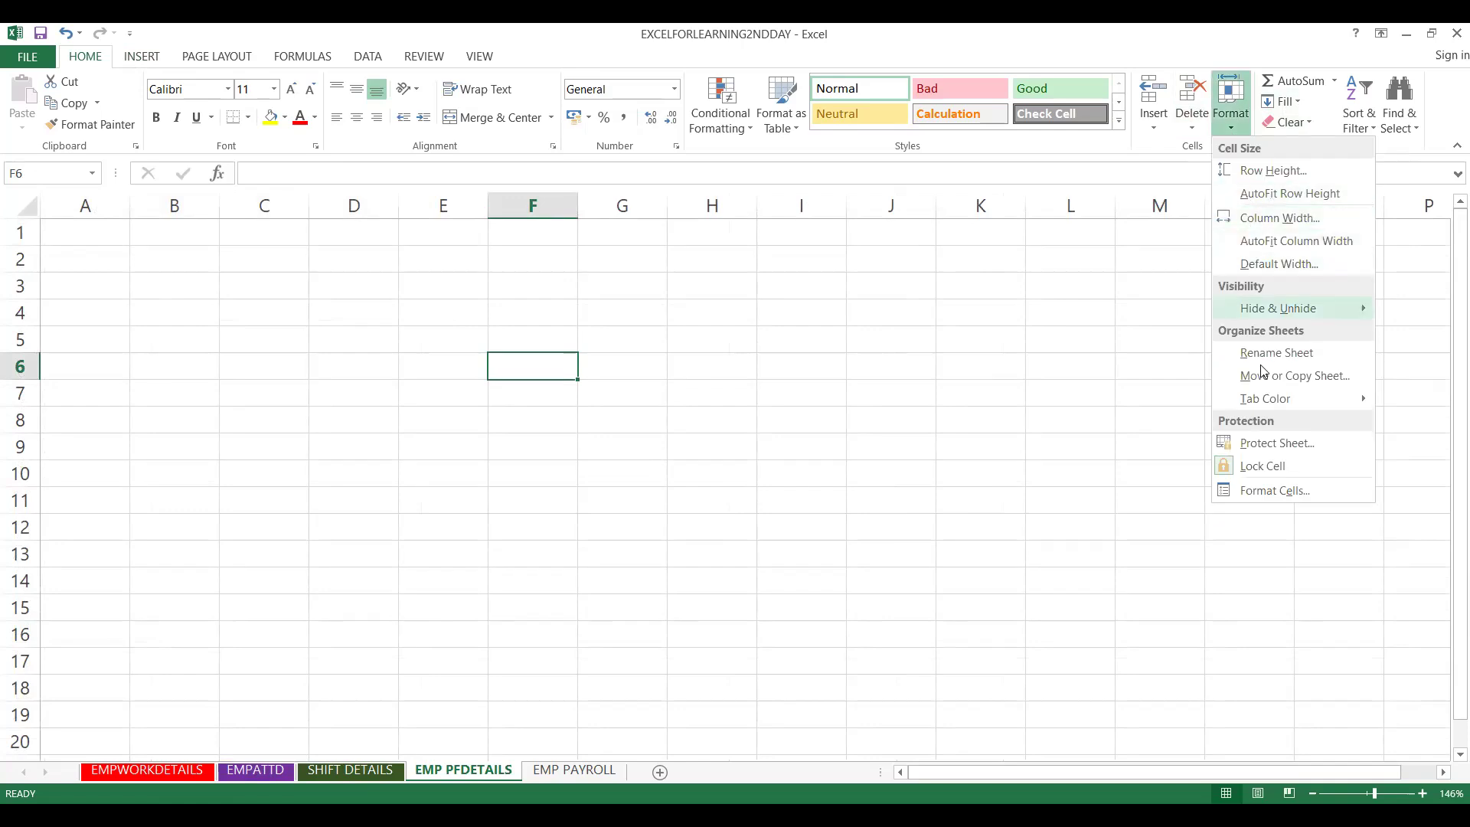
mouse_move(1264, 400)
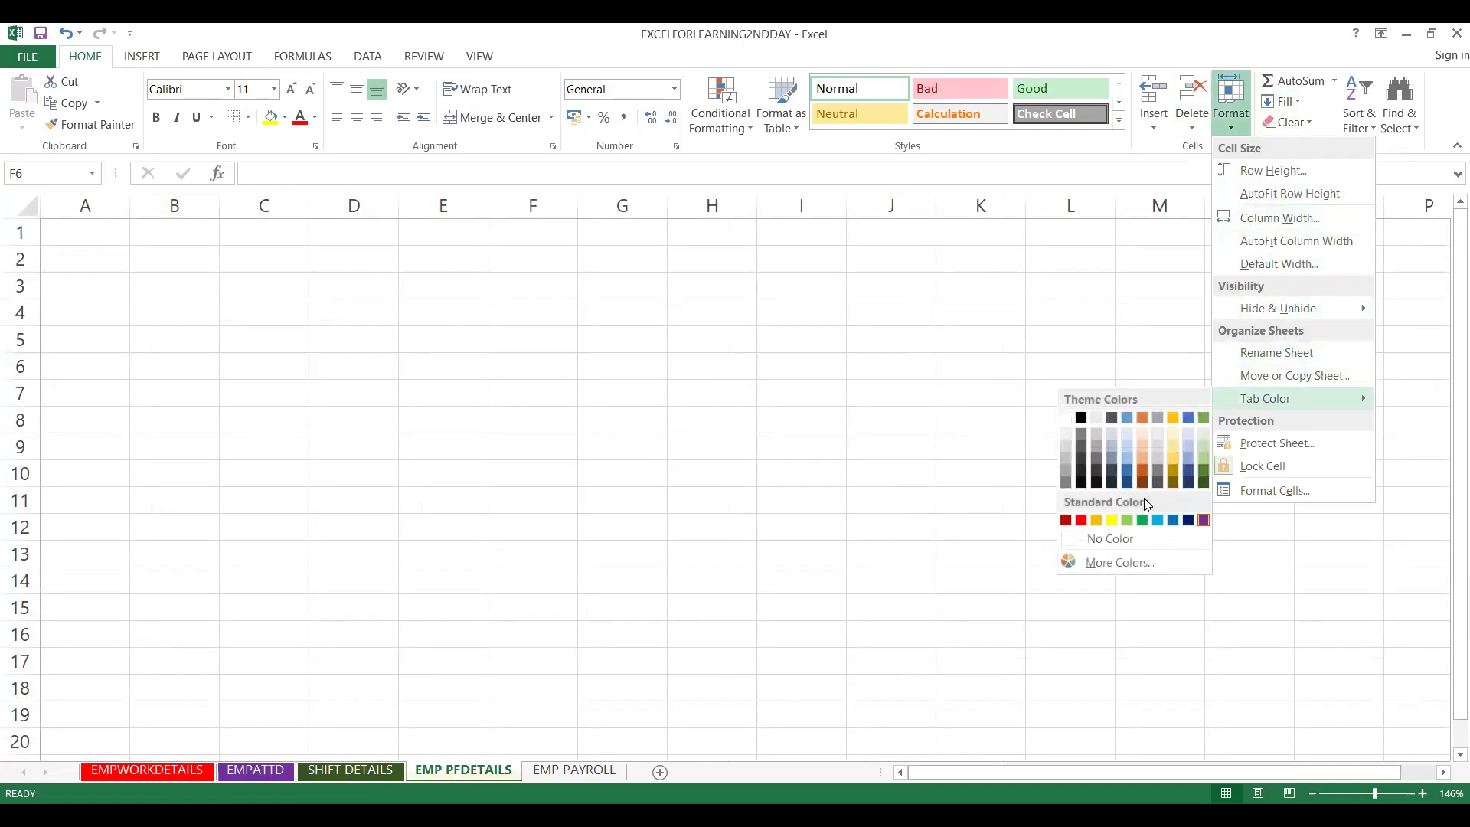
click(1188, 421)
click(364, 769)
- Colour the EMP PAYROLL tab yellow through Home > Format > Tab Color
click(574, 771)
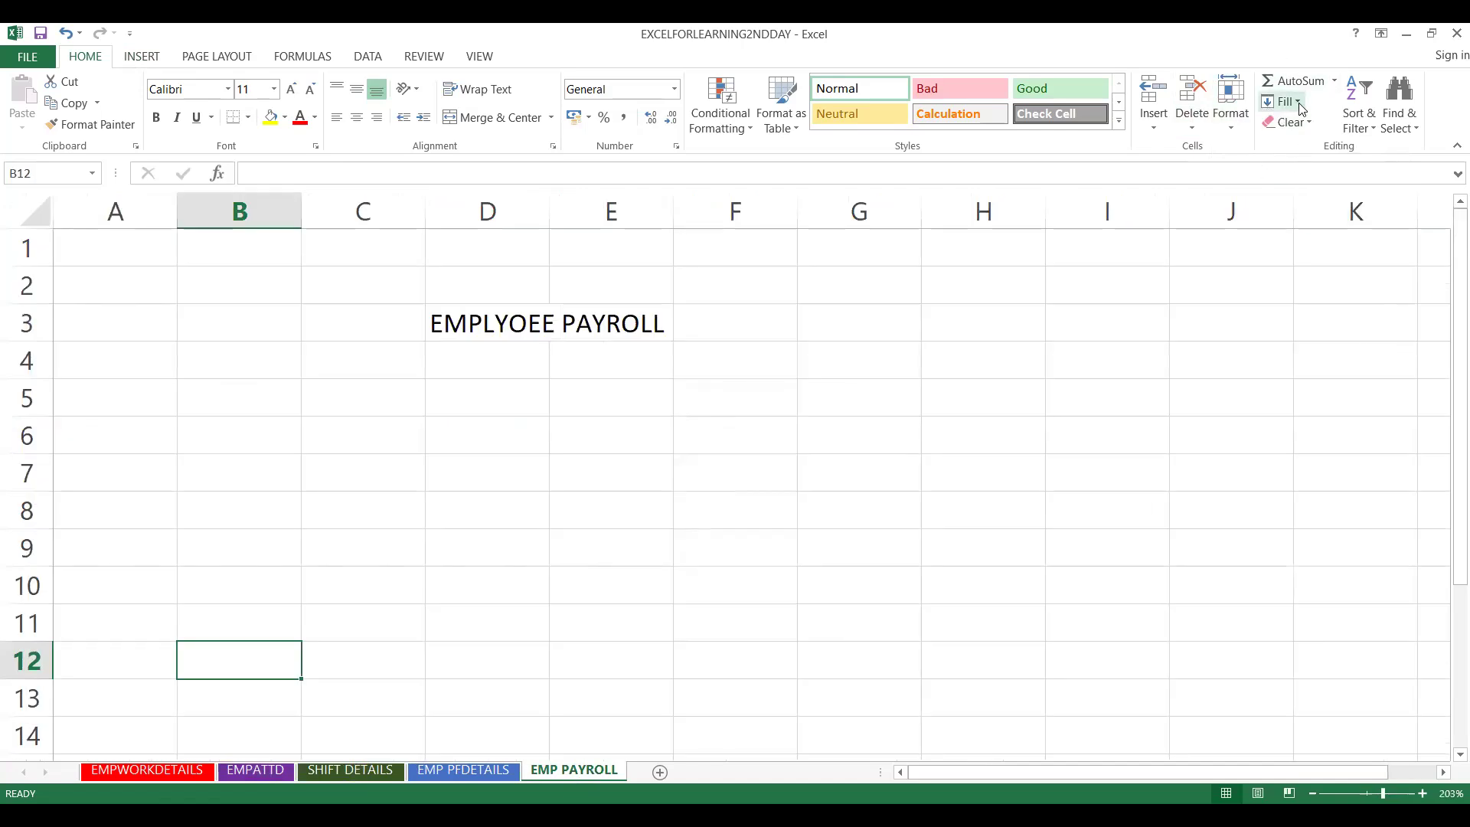
click(1227, 127)
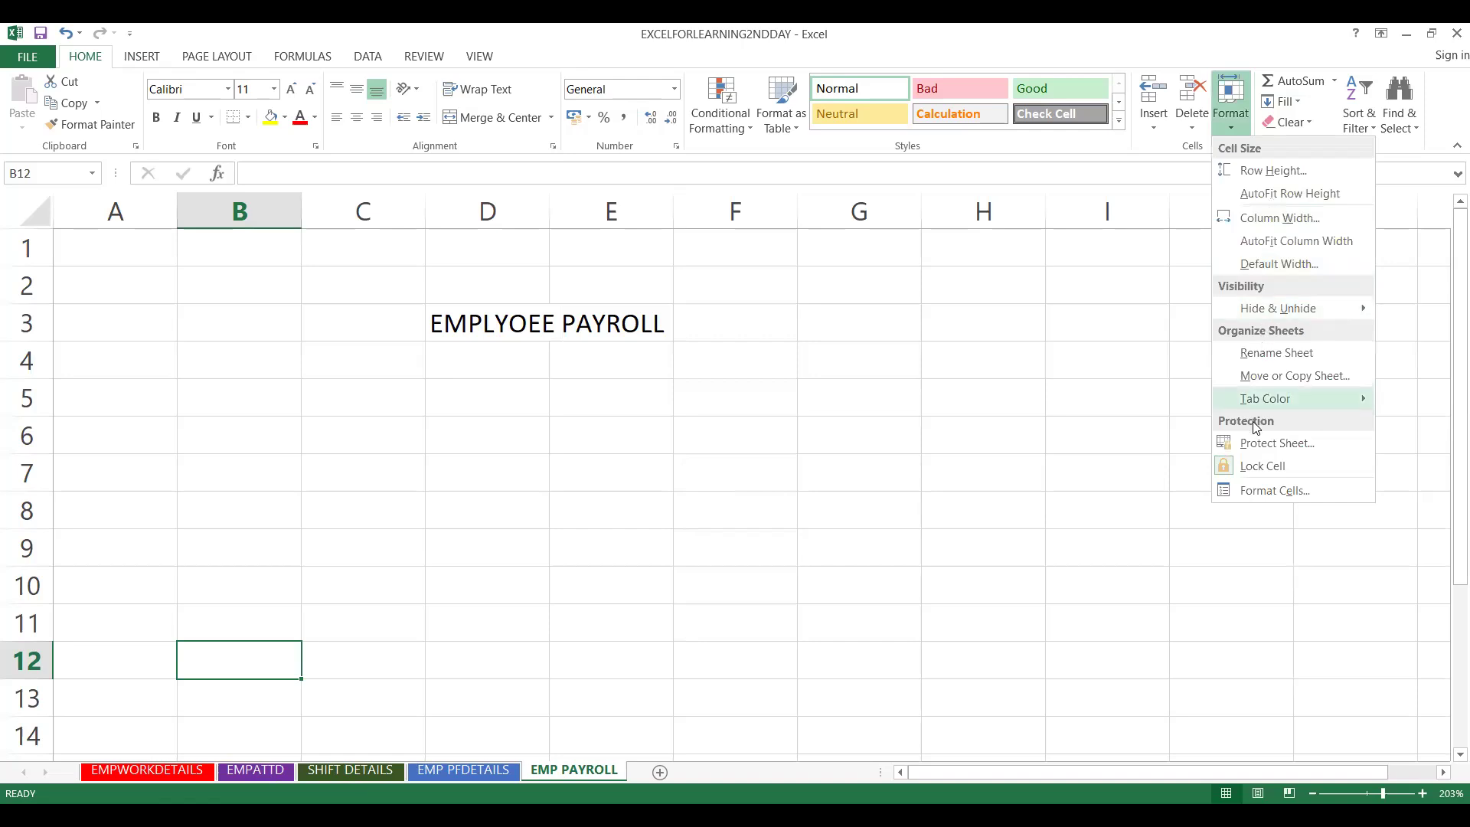
mouse_move(1253, 403)
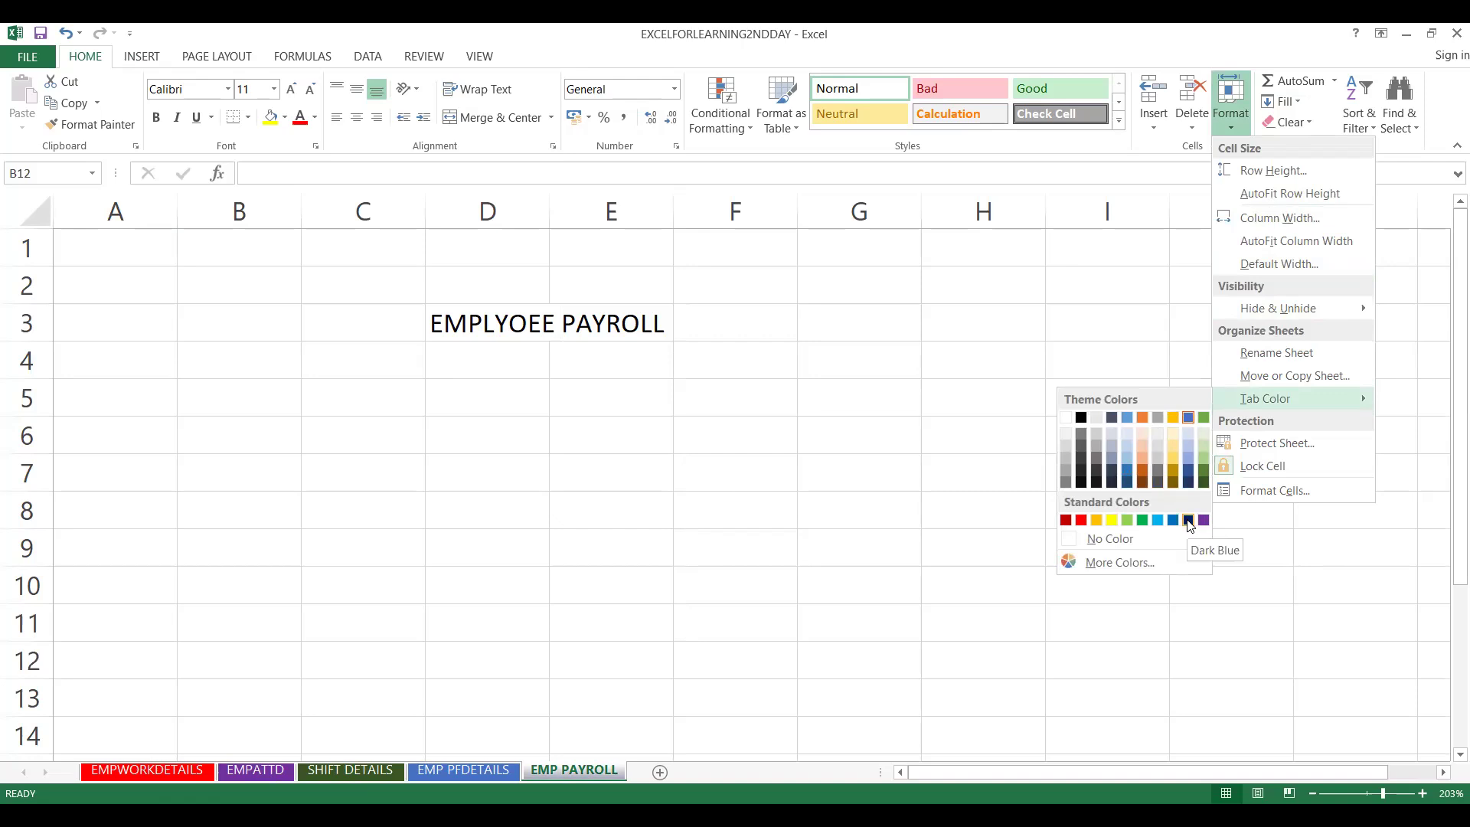
click(1112, 521)
click(464, 769)
- Cycle through the SHIFT DETAILS, EMP PFDETAILS and EMP PAYROLL sheets to review the tab colour changes
click(360, 772)
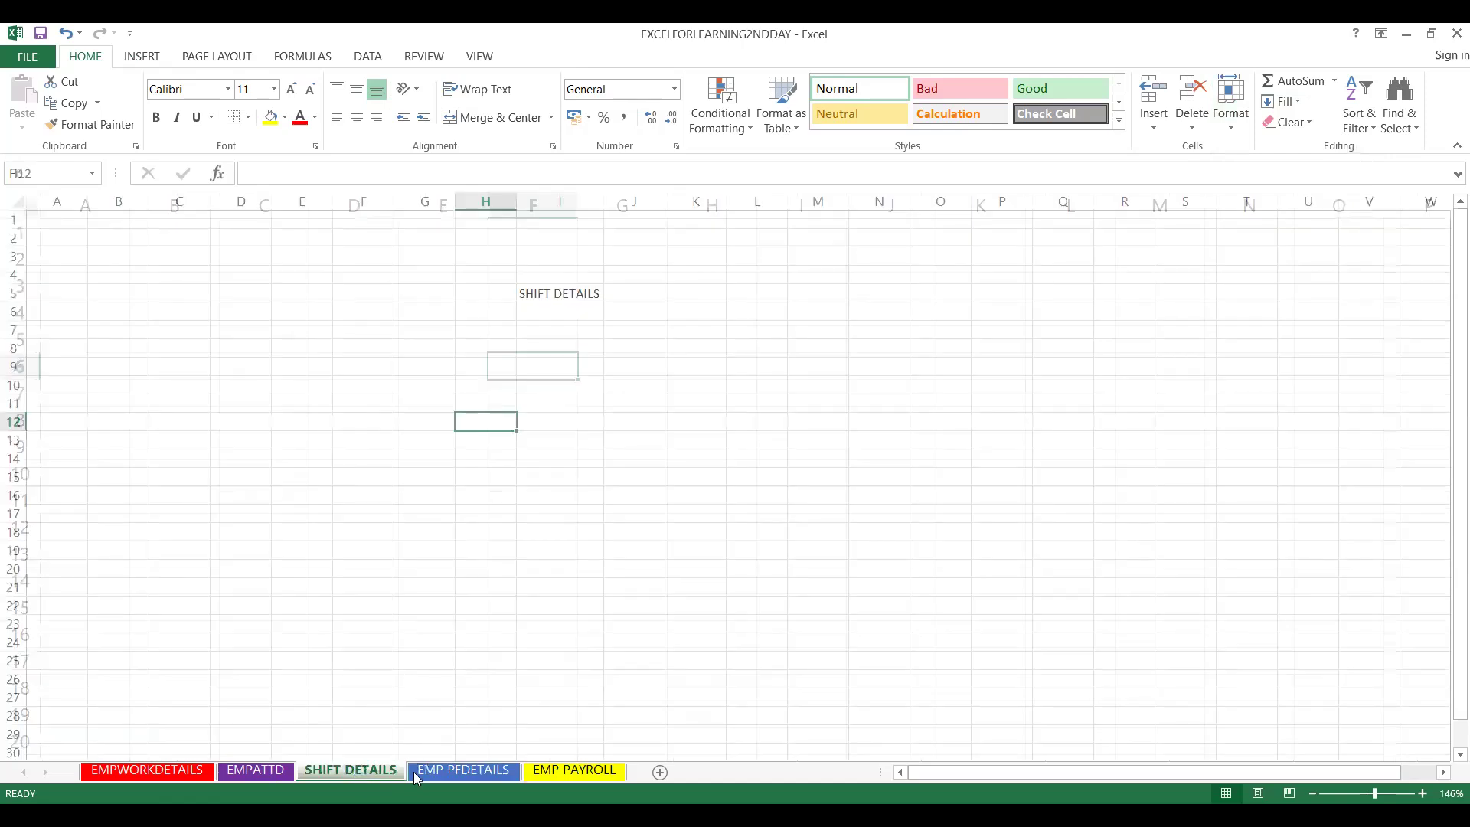
click(443, 772)
click(579, 771)
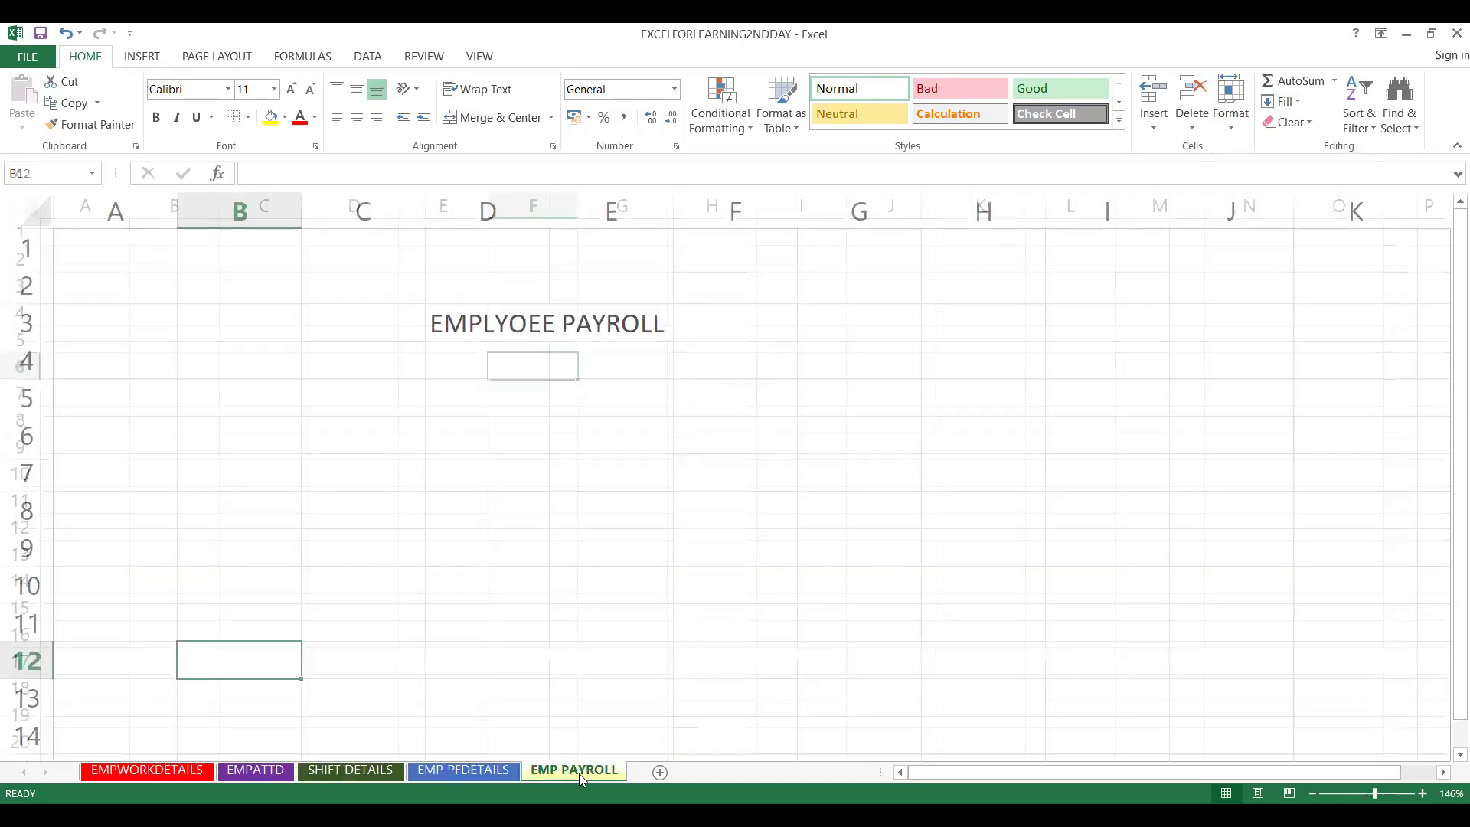
click(490, 770)
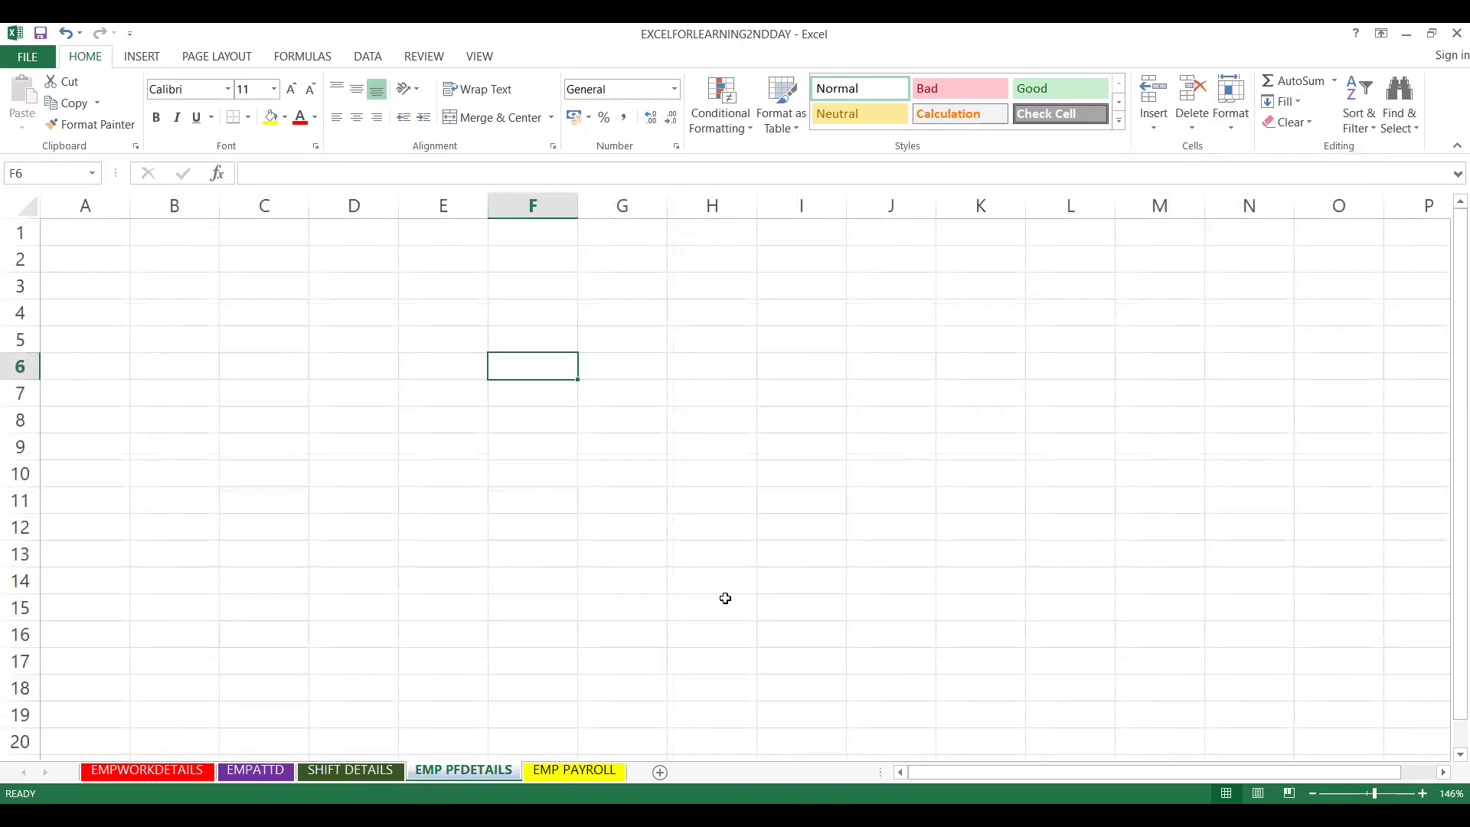
key(ctrl+Page_Down)
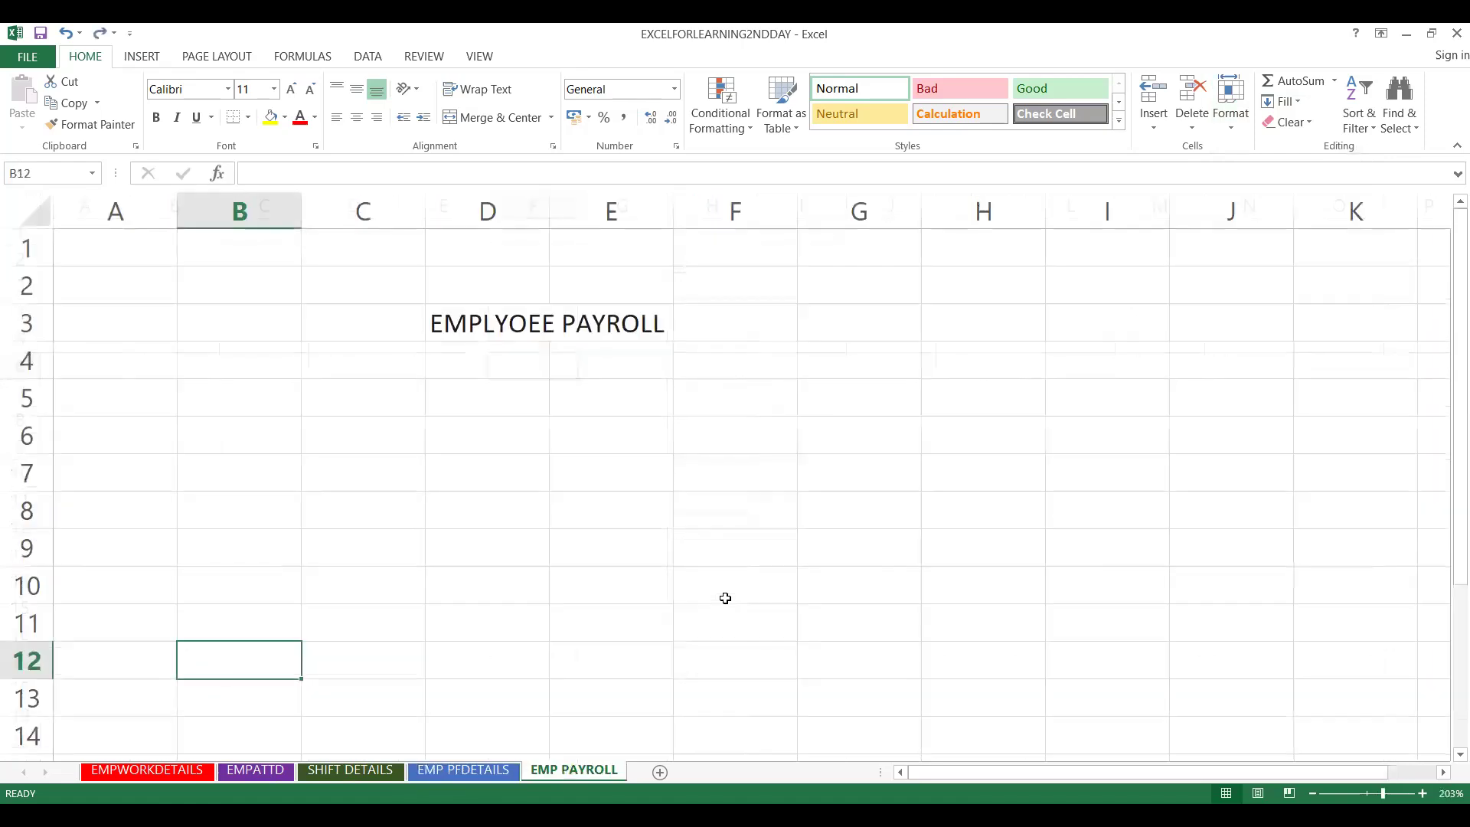
click(489, 771)
click(548, 768)
key(ctrl+Page_Up)
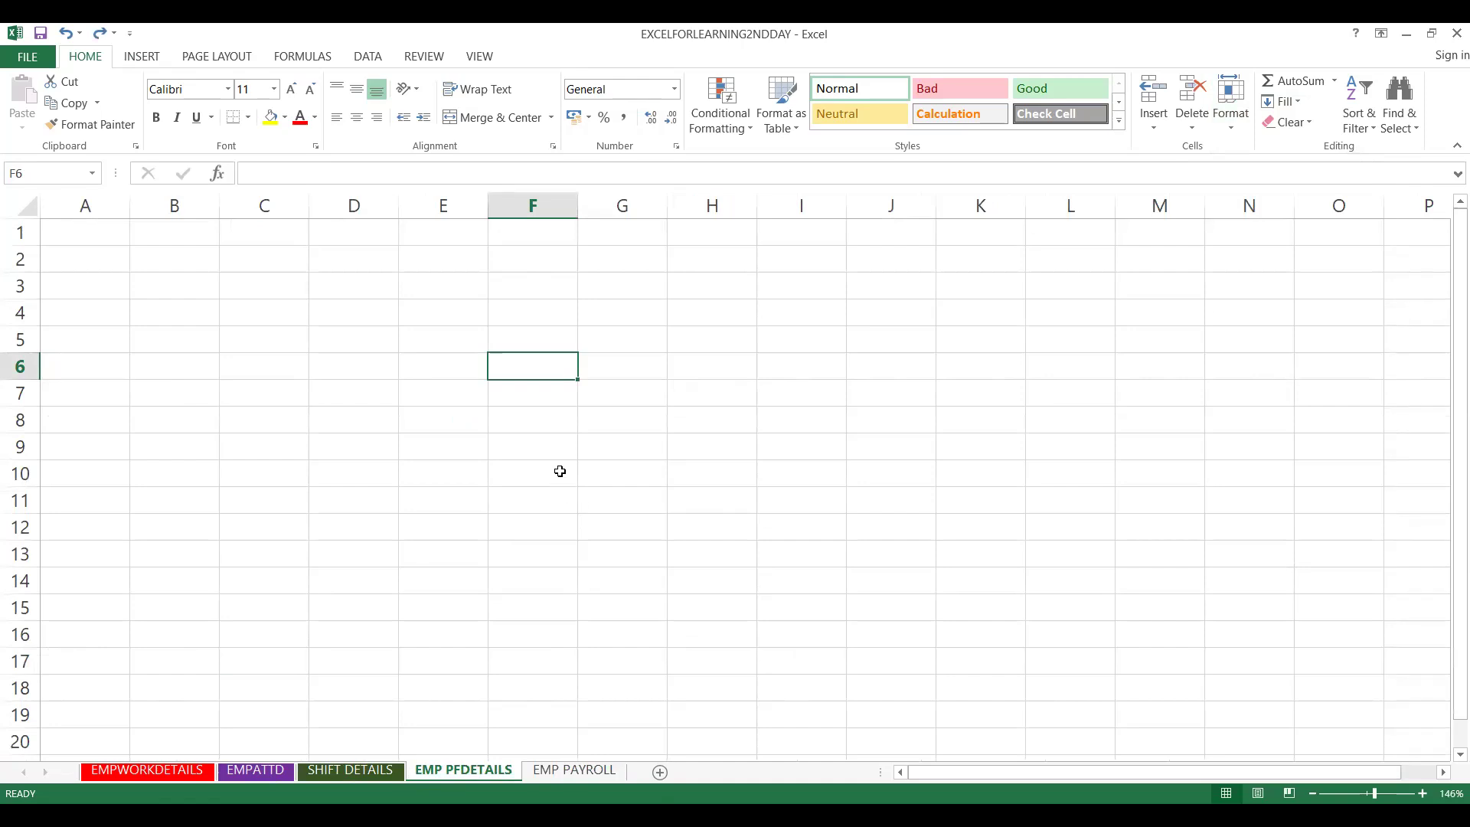
- Enter 'undo' in F9 and 'redo' in F10 on EMP PFDETAILS
click(559, 455)
text(undo)
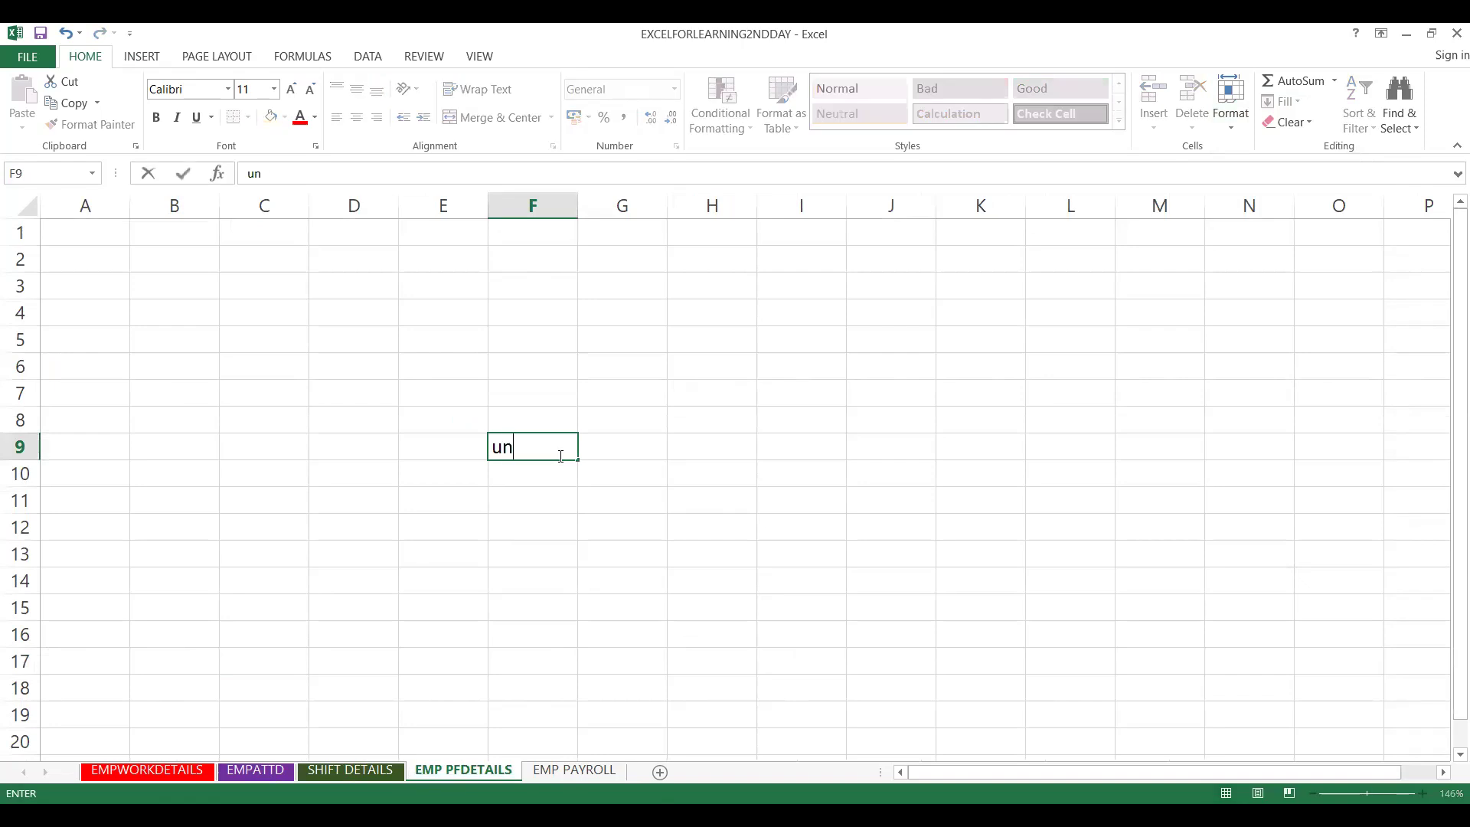
key(Tab)
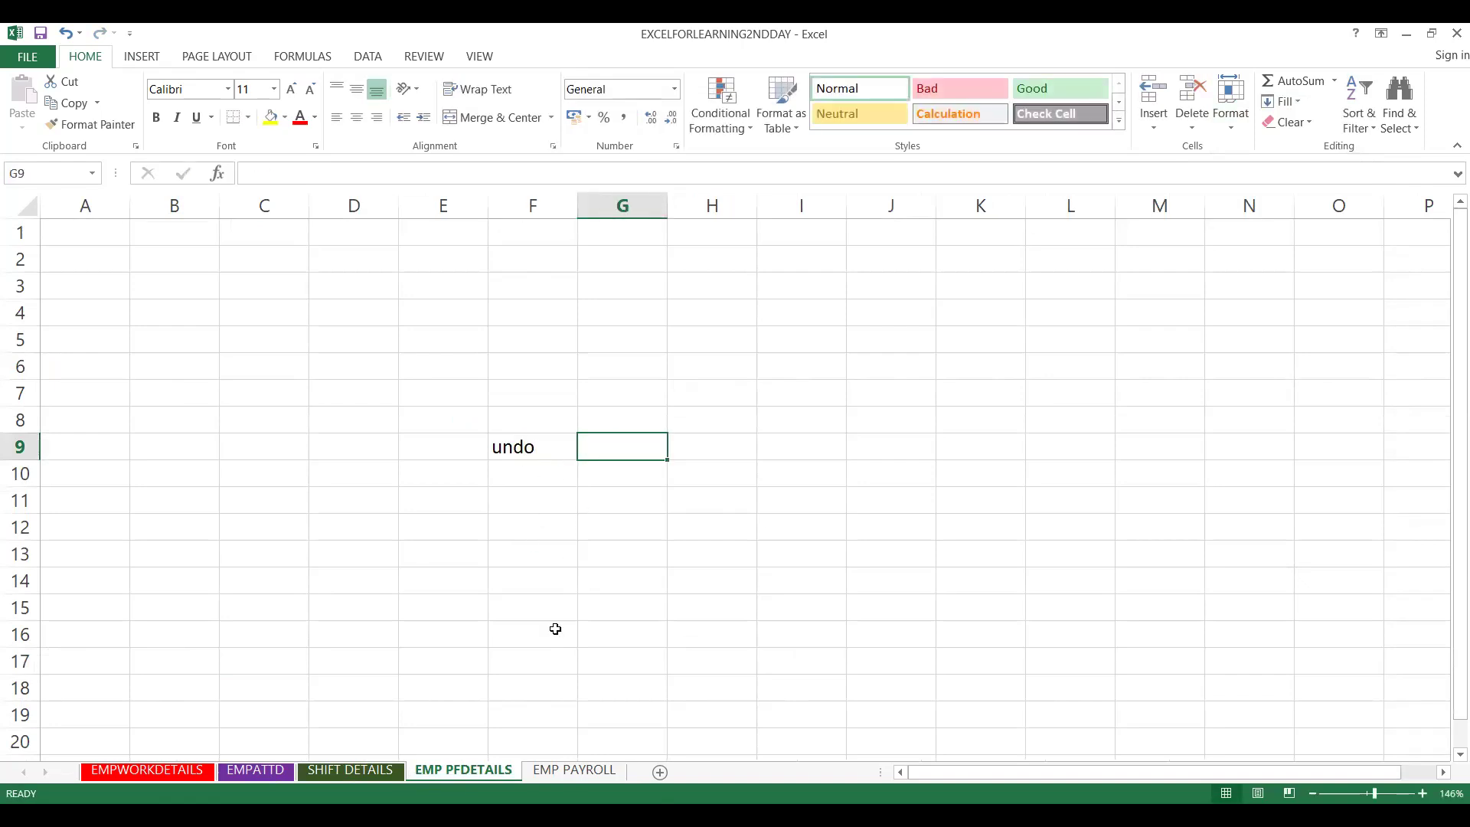
click(535, 479)
text(redo)
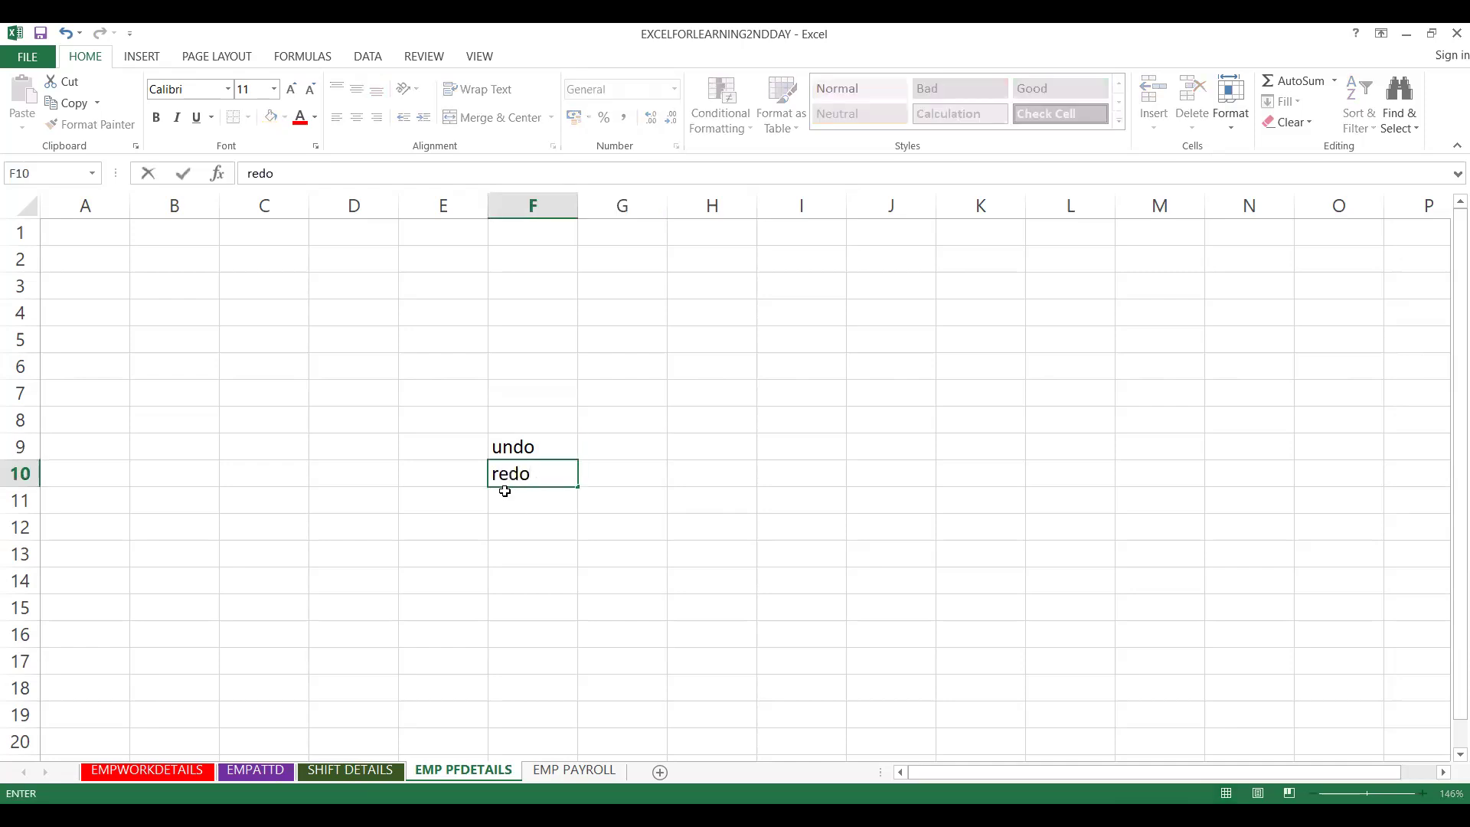
key(Return)
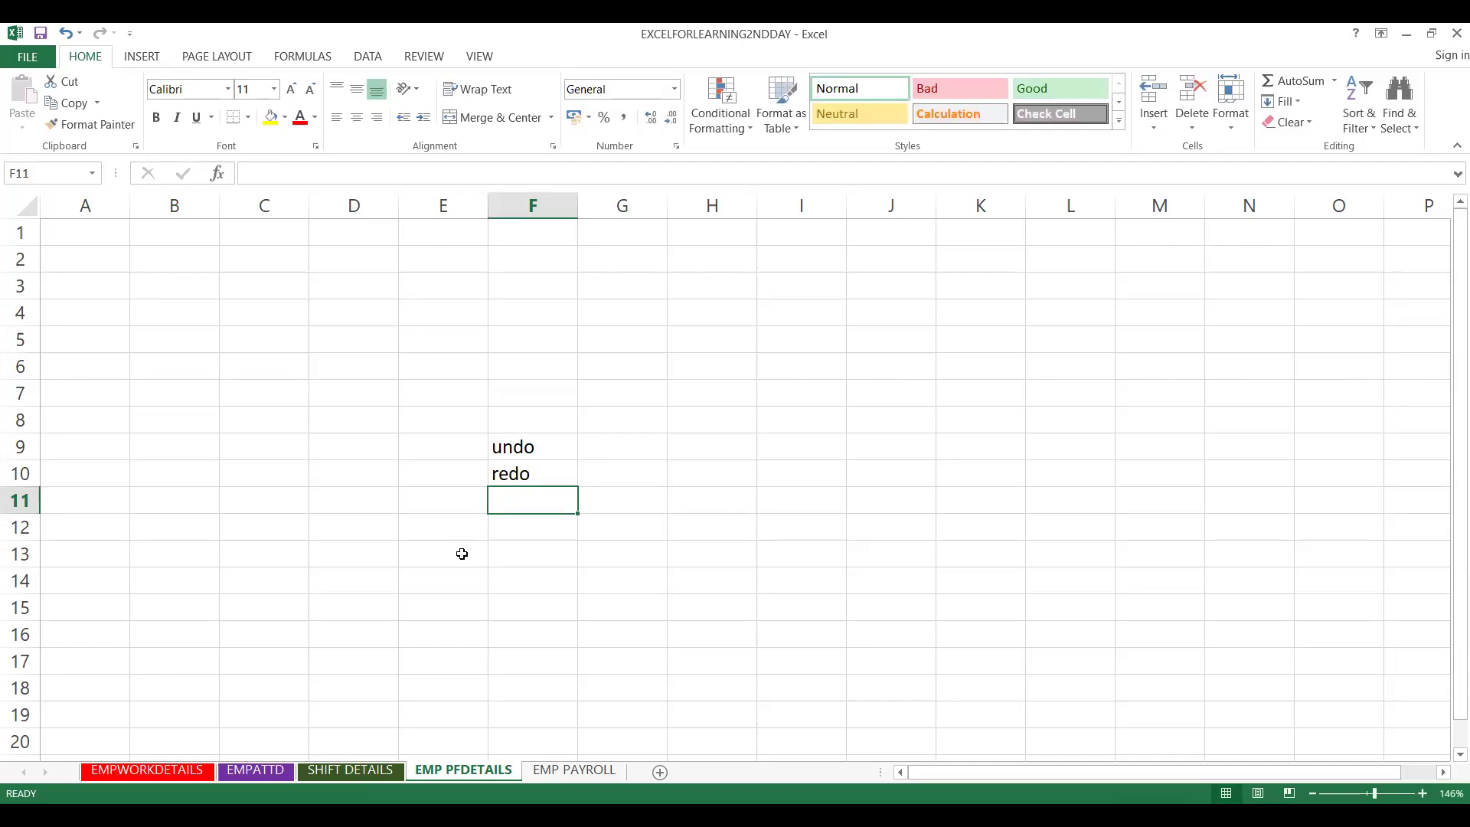
- Switch between EMP PAYROLL and EMP PFDETAILS, ending on EMP PAYROLL
click(582, 772)
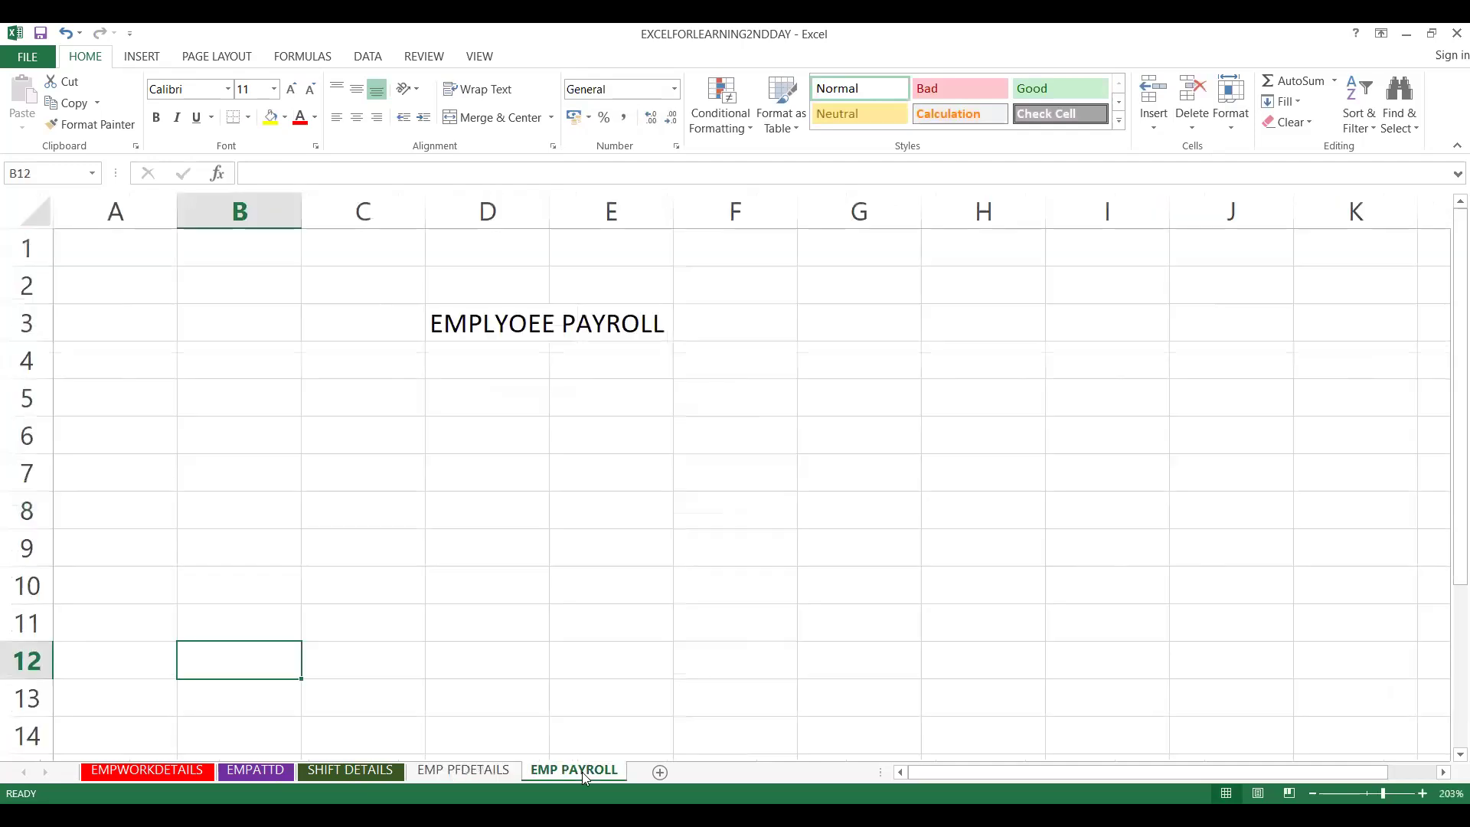
click(468, 772)
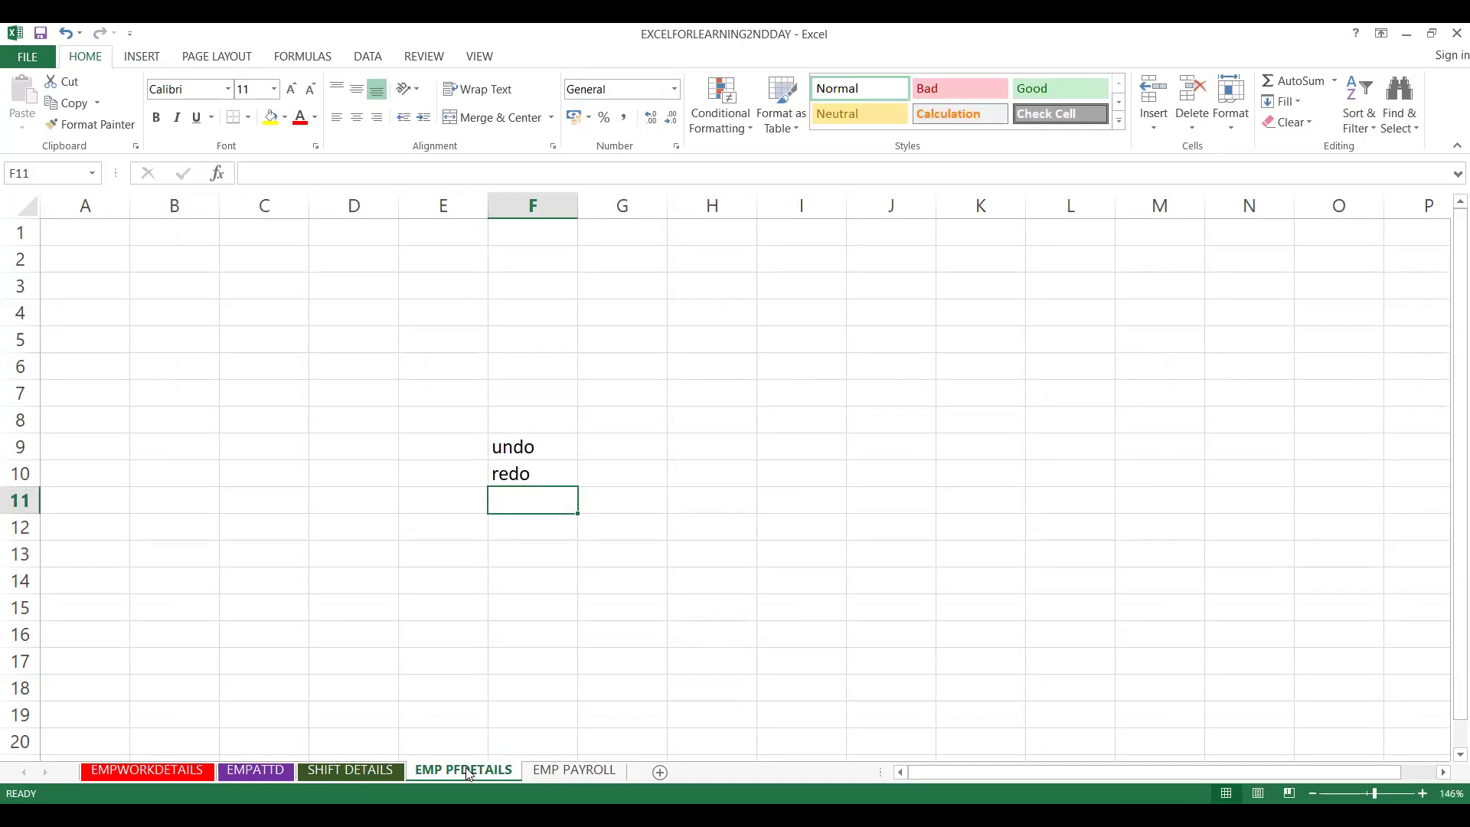
click(574, 770)
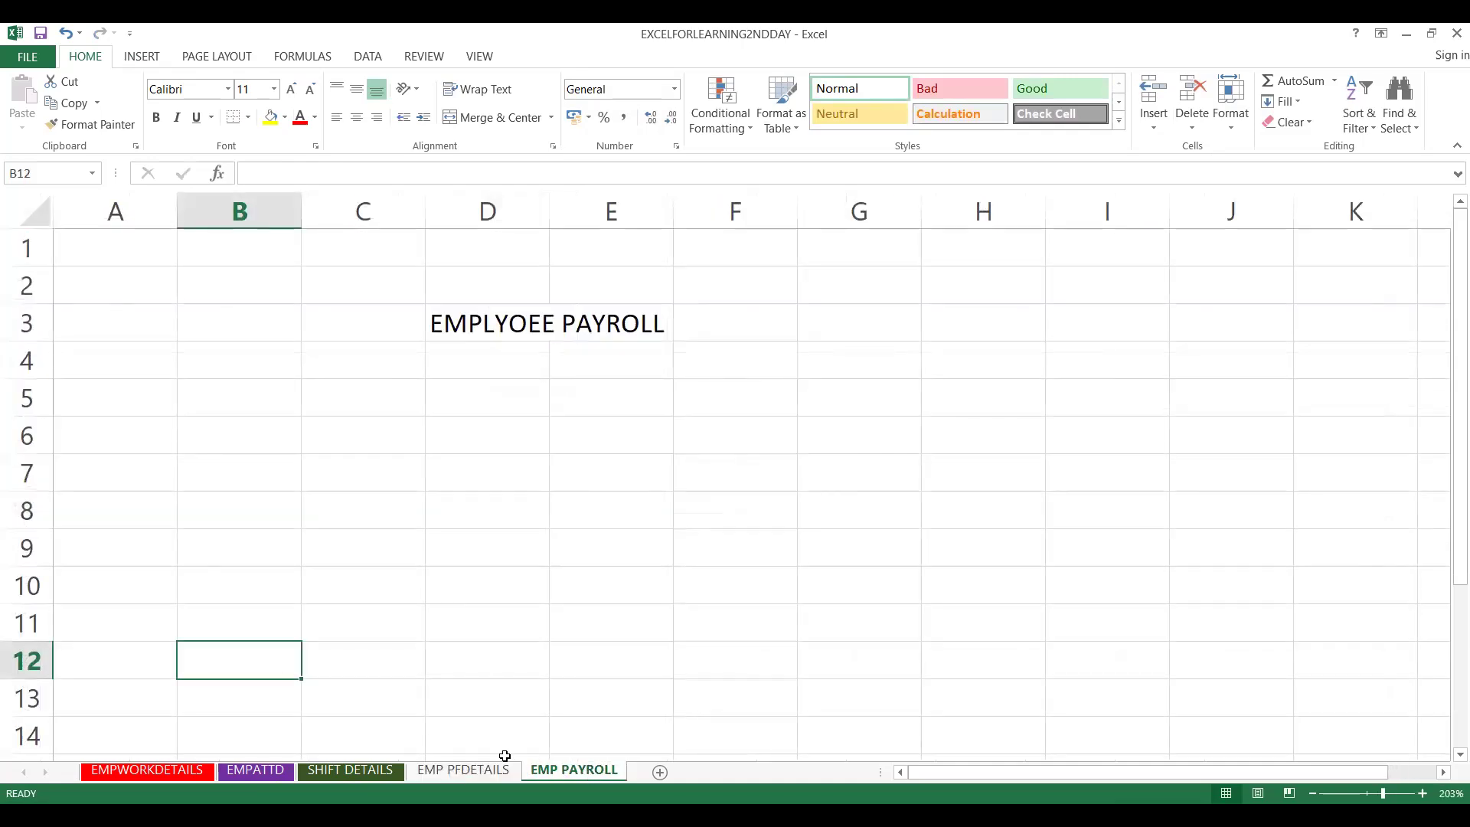
- Set the sheet tab to No Color, then select the F28:G35 cell block
click(456, 769)
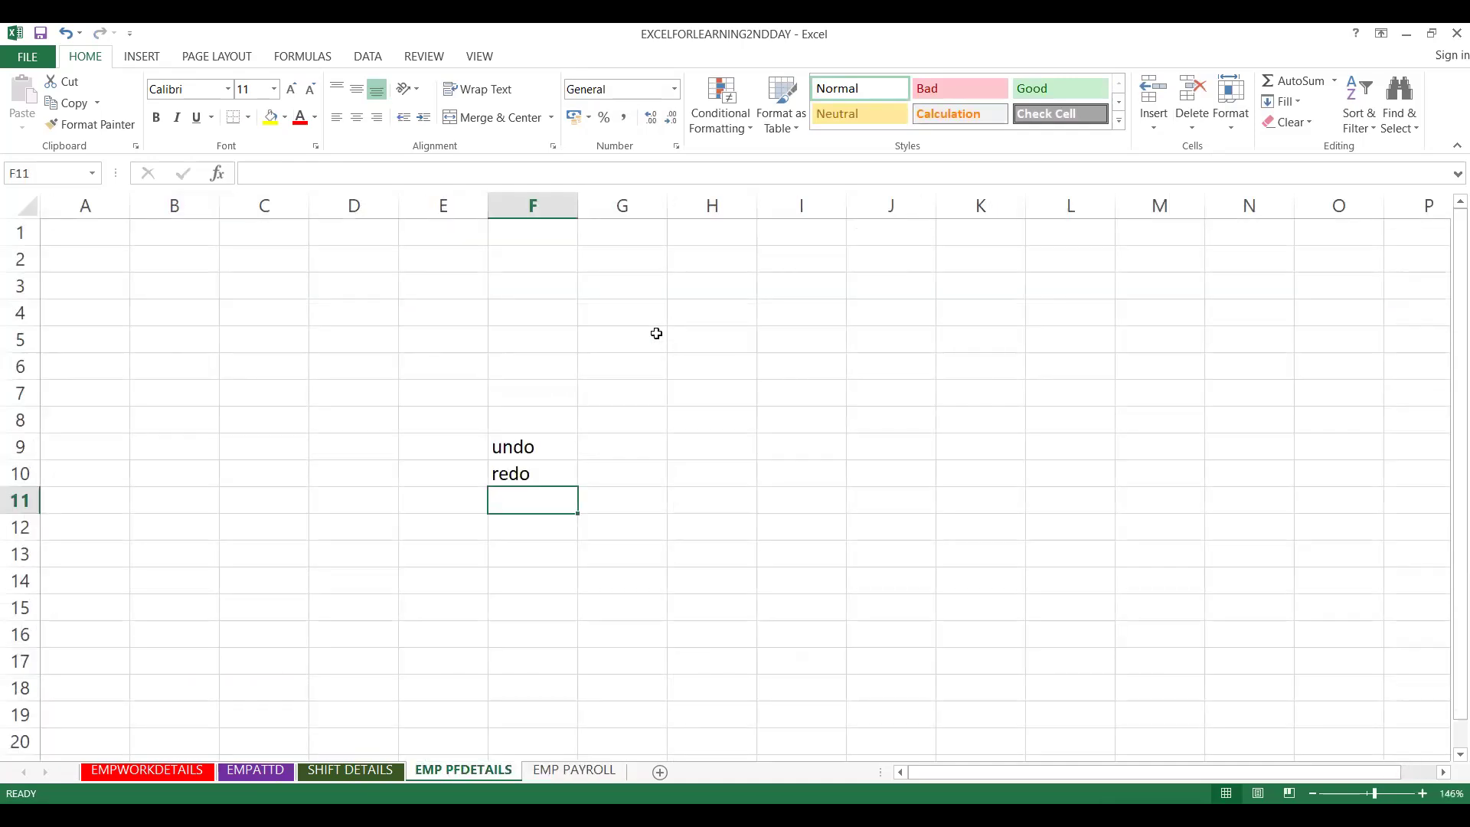
right_click(483, 773)
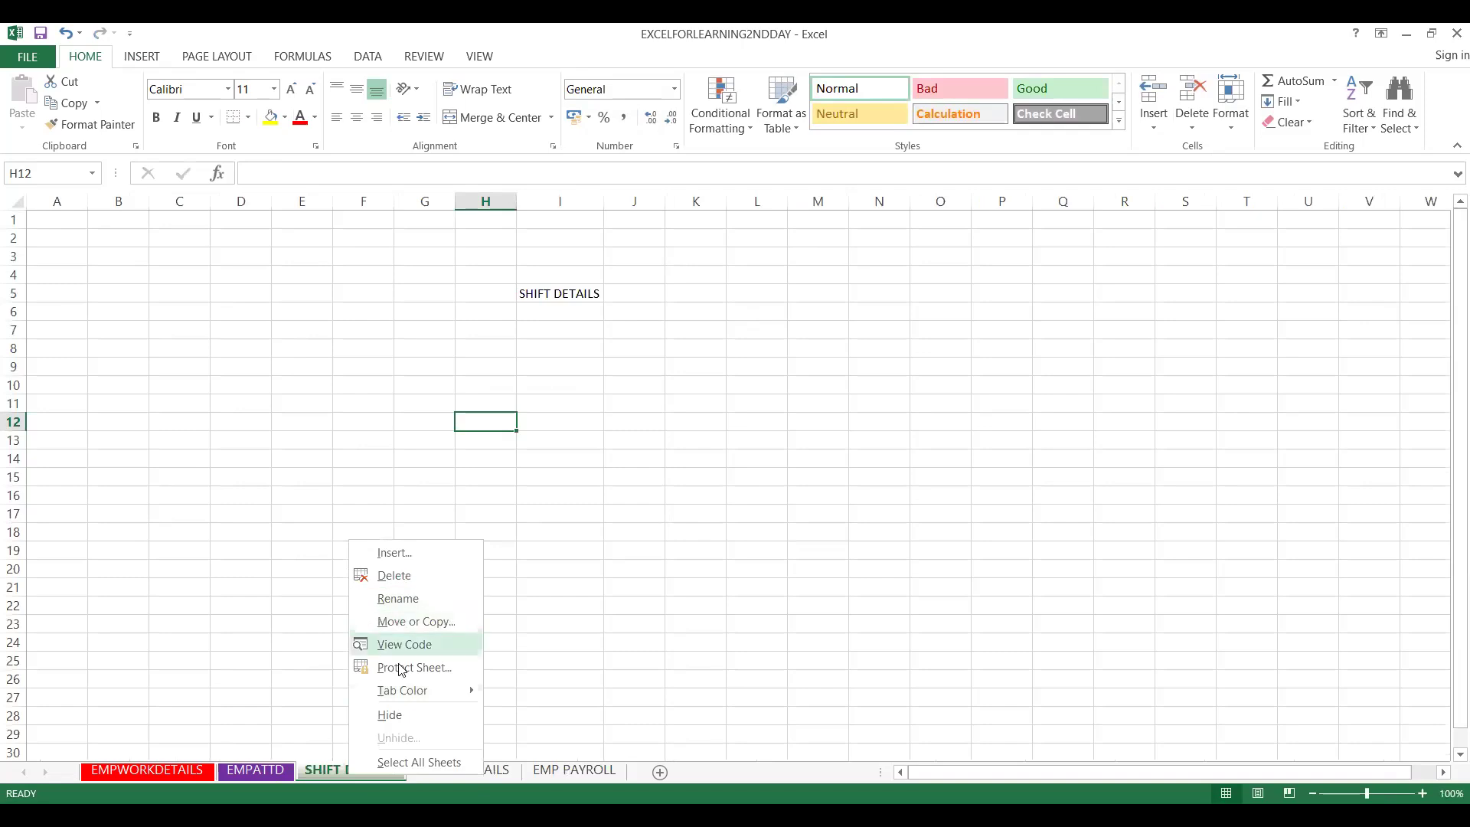
mouse_move(412, 689)
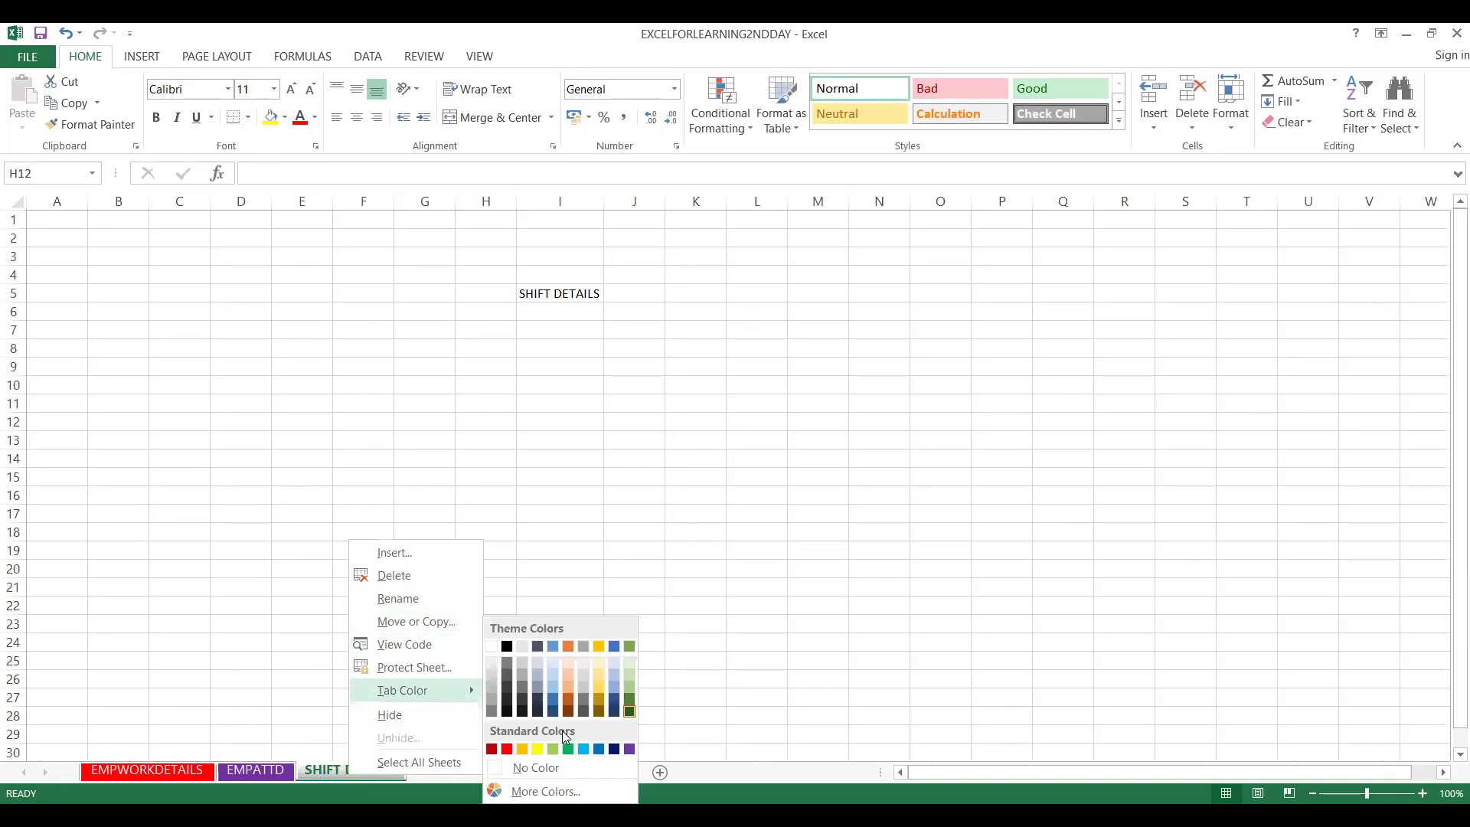
click(560, 771)
drag(371, 718, 366, 785)
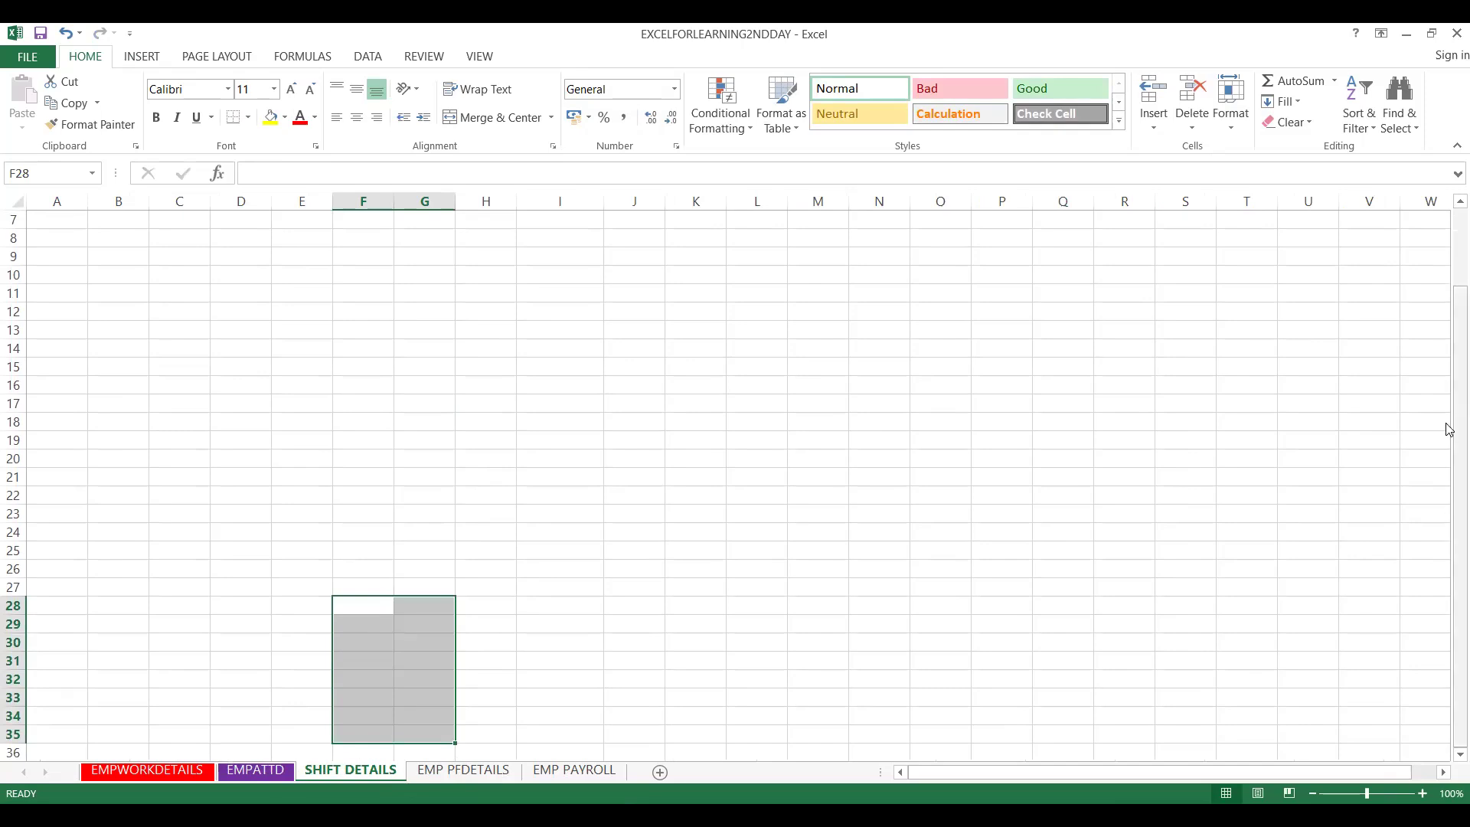
- Colour the EMP PFDETAILS tab red using Tab Color
click(1238, 132)
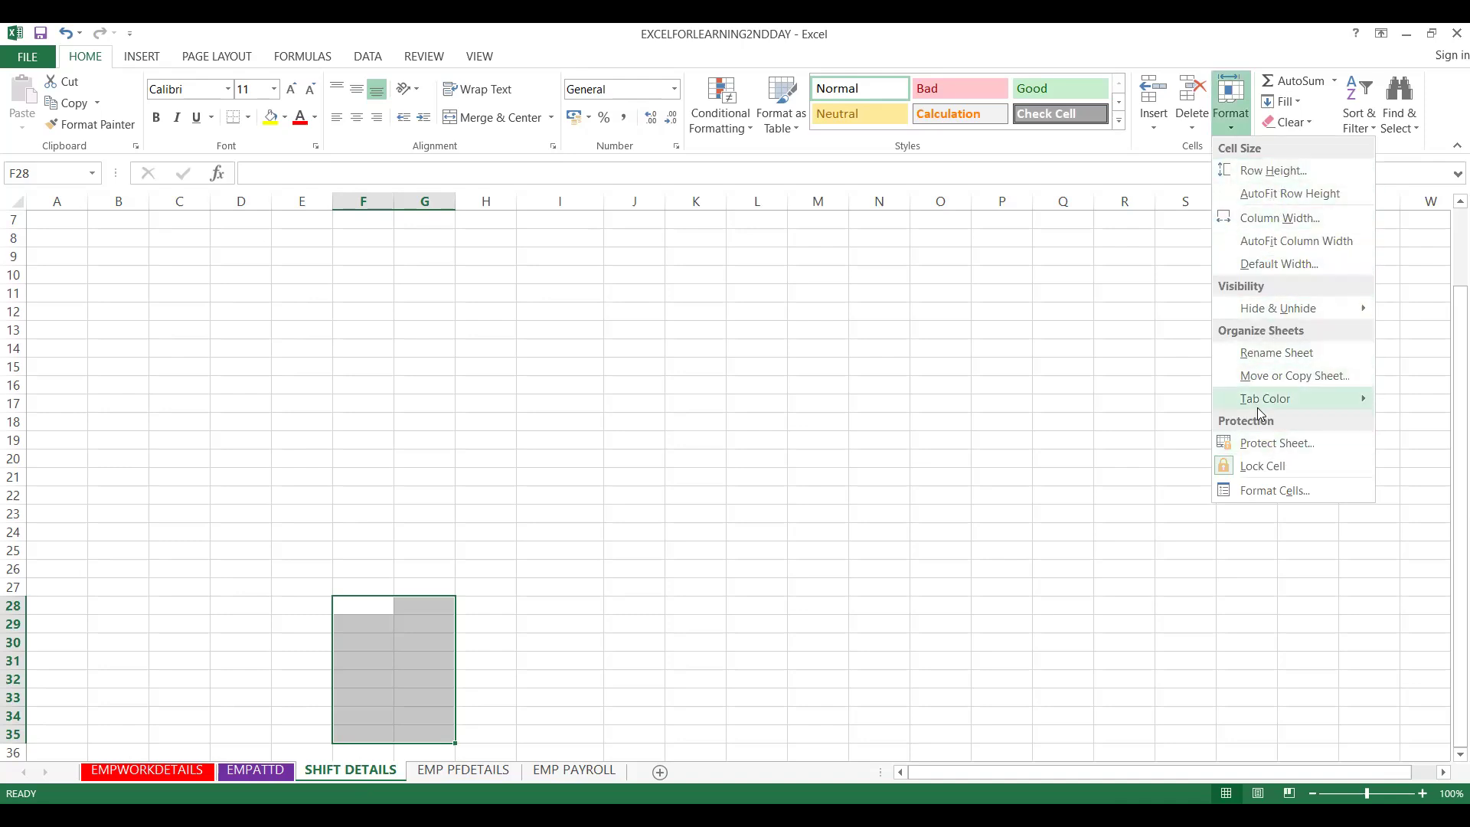
mouse_move(1257, 407)
click(454, 772)
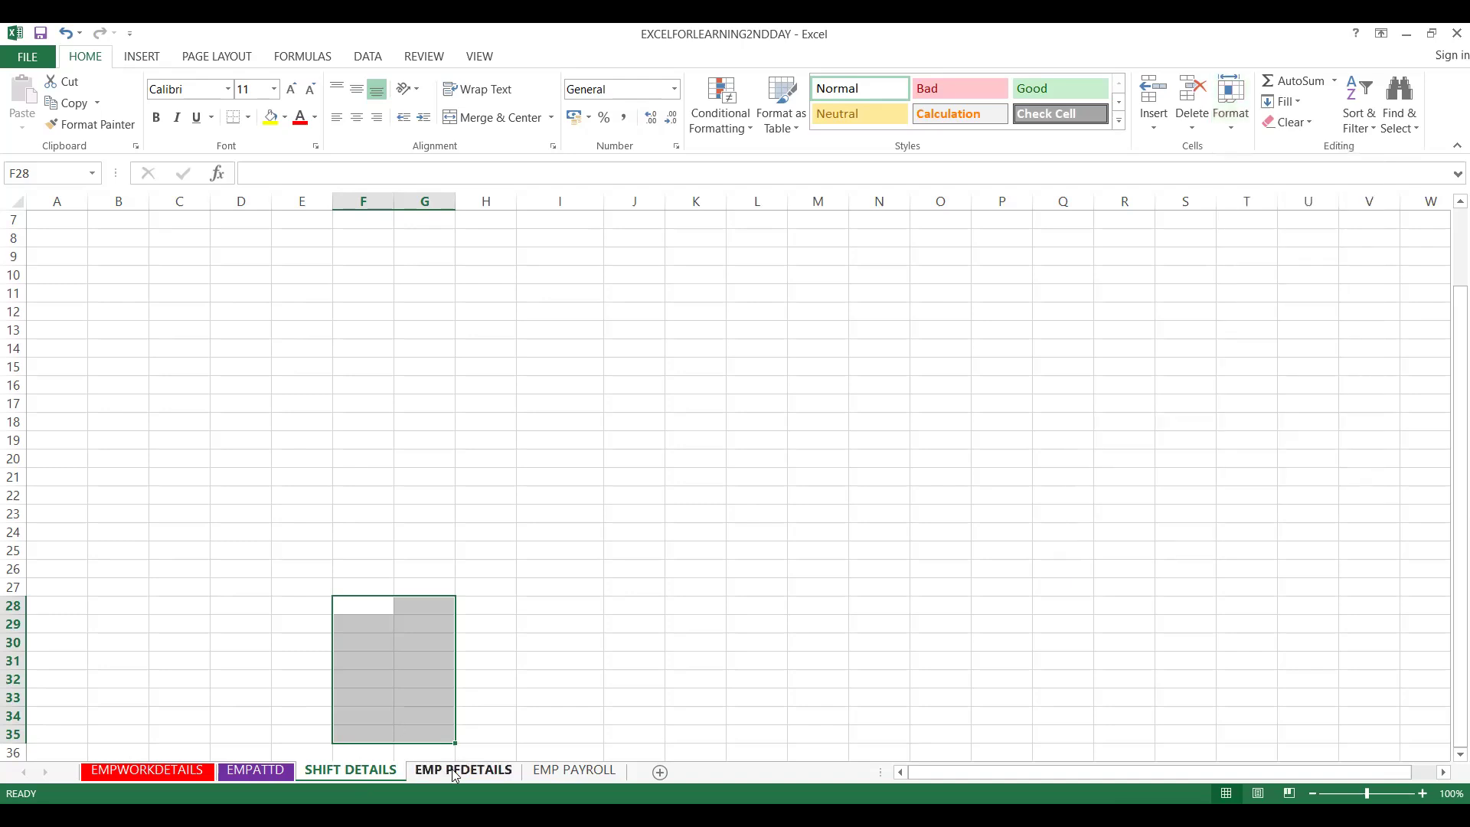
right_click(455, 773)
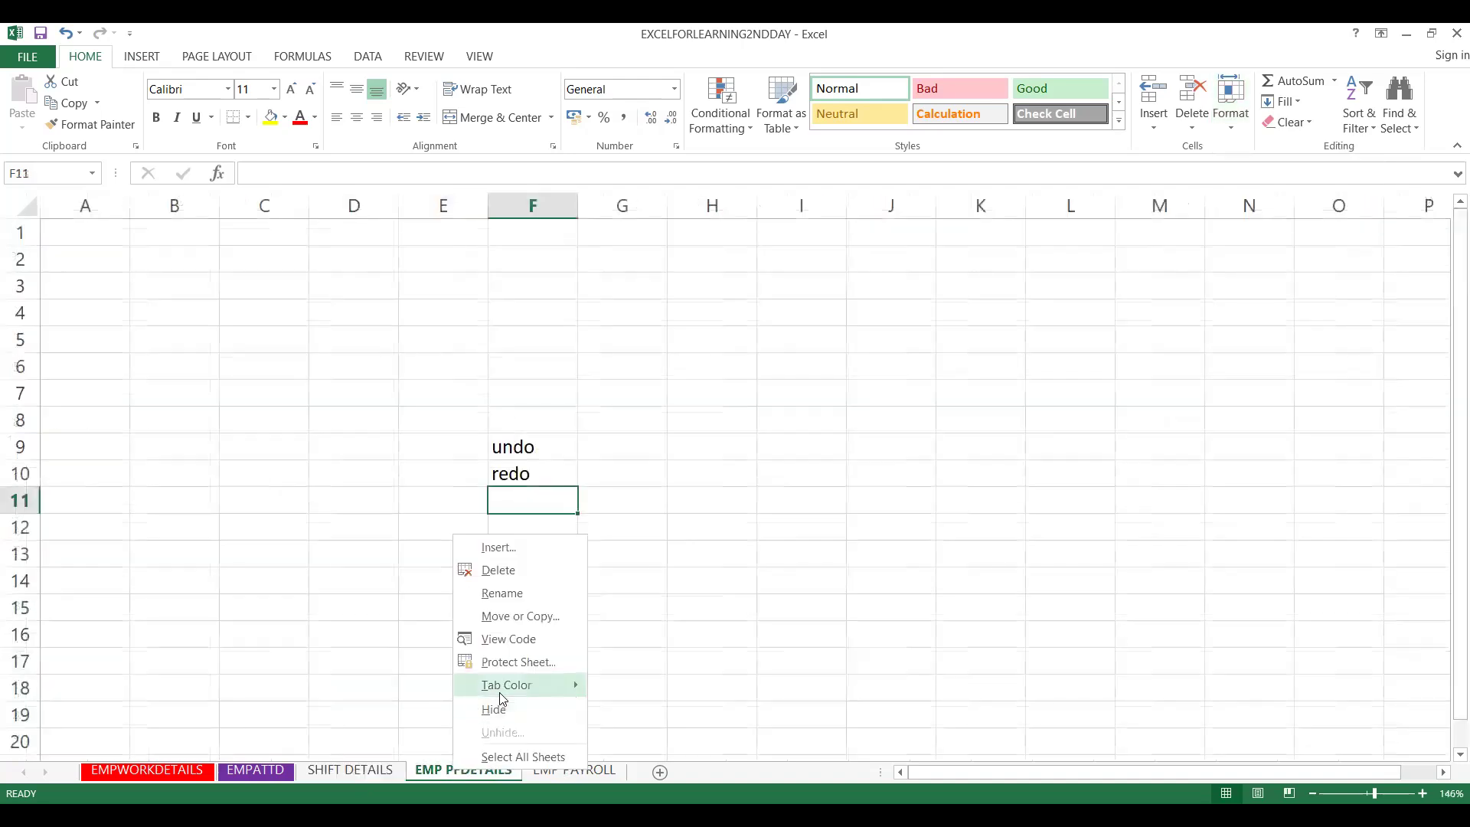
mouse_move(499, 692)
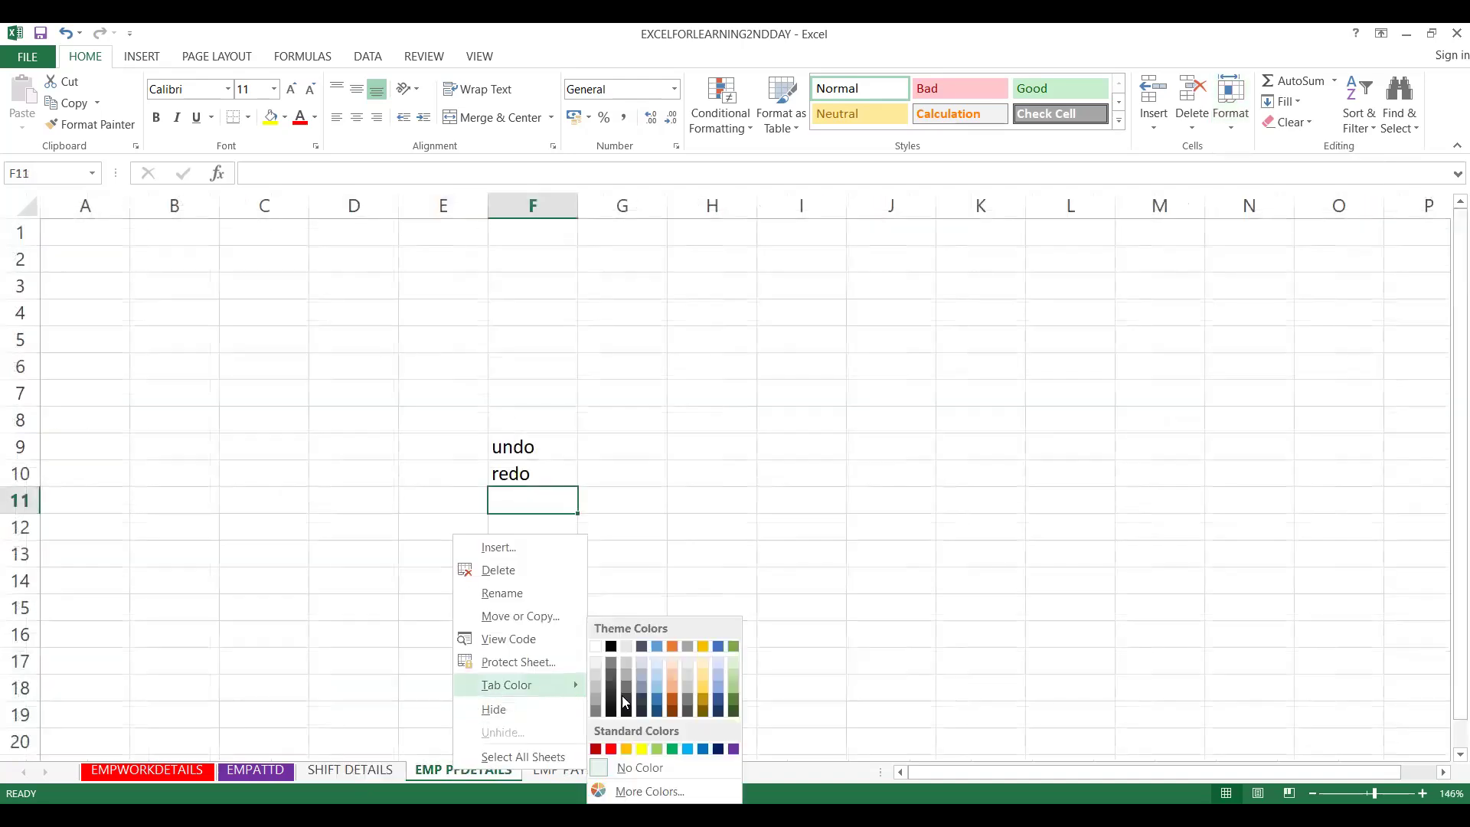
click(596, 750)
- Select D8 on EMP PAYROLL, then return to SHIFT DETAILS
click(582, 772)
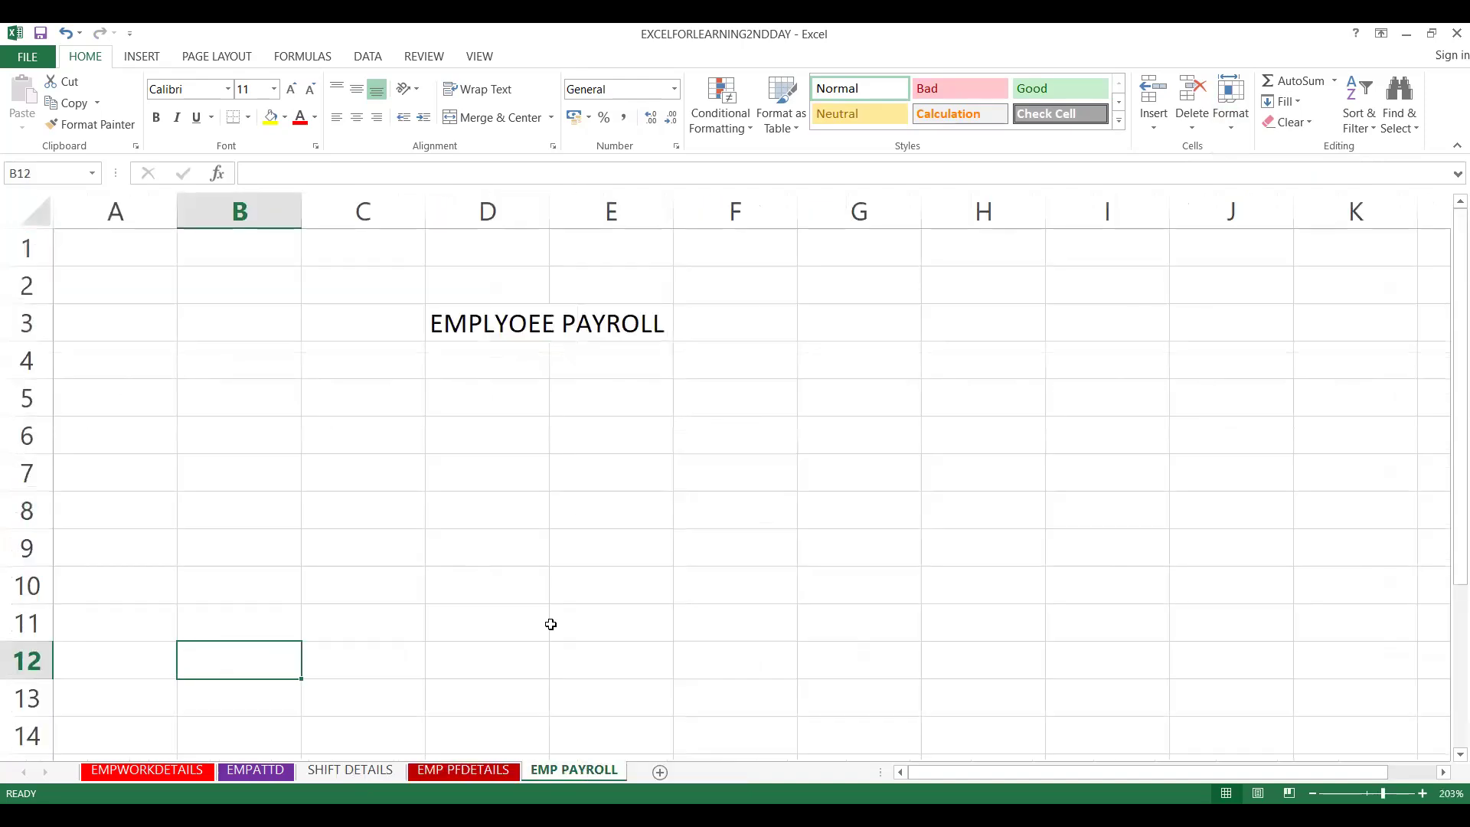
click(507, 498)
click(346, 773)
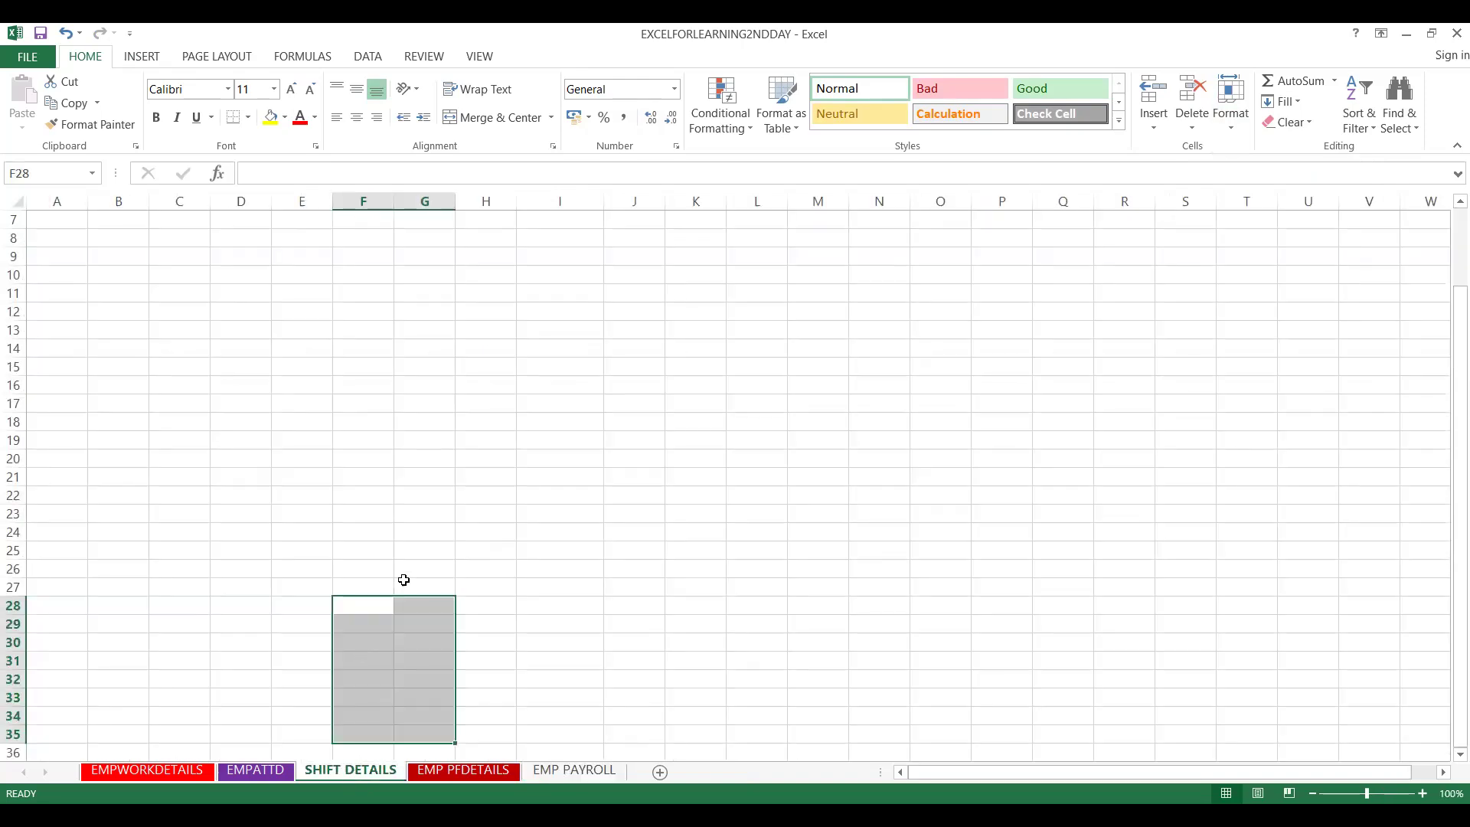
- Enter 'Activity' in I15 and the number 1 in I16
click(536, 474)
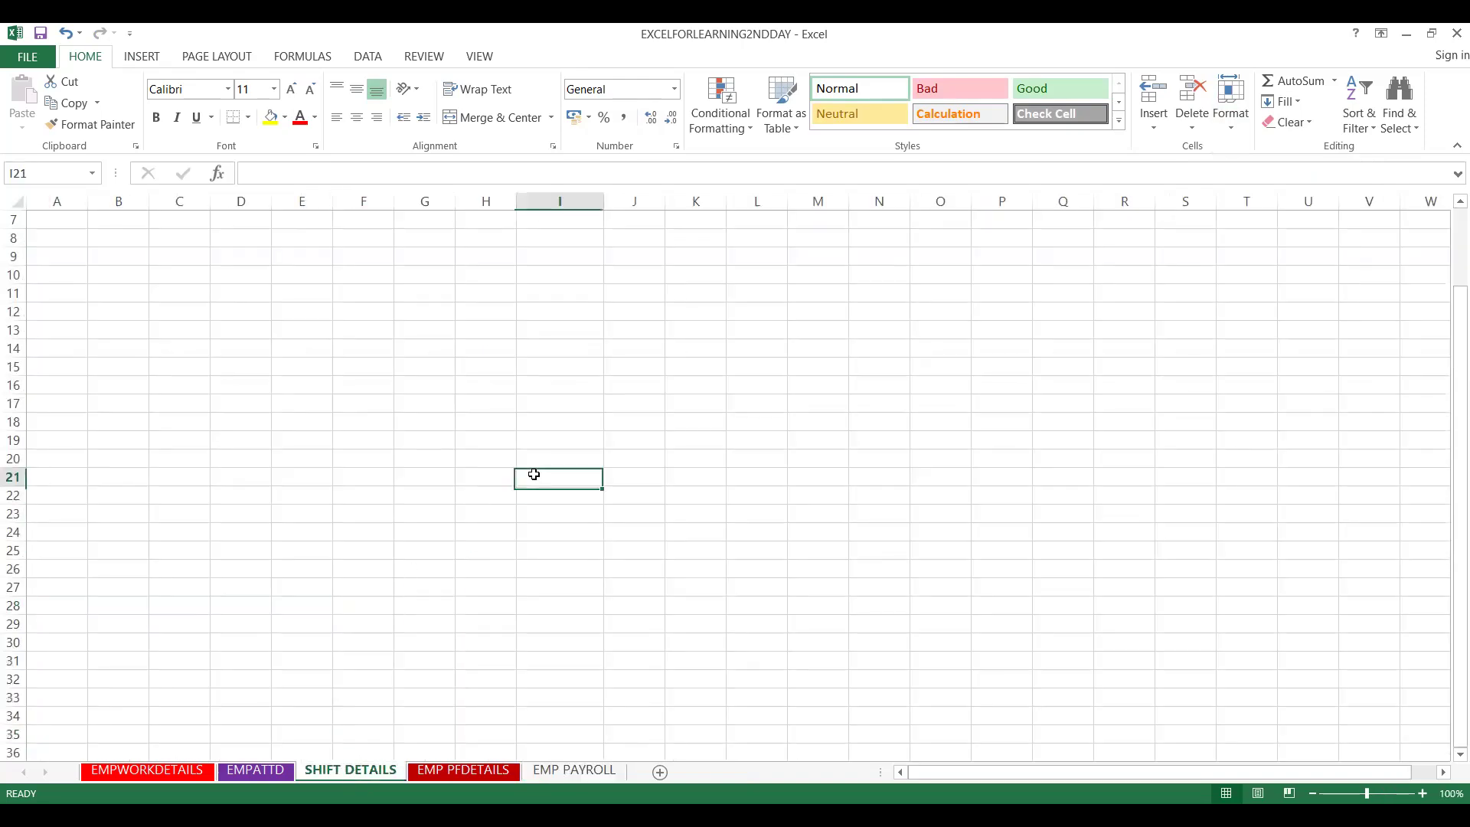
click(560, 373)
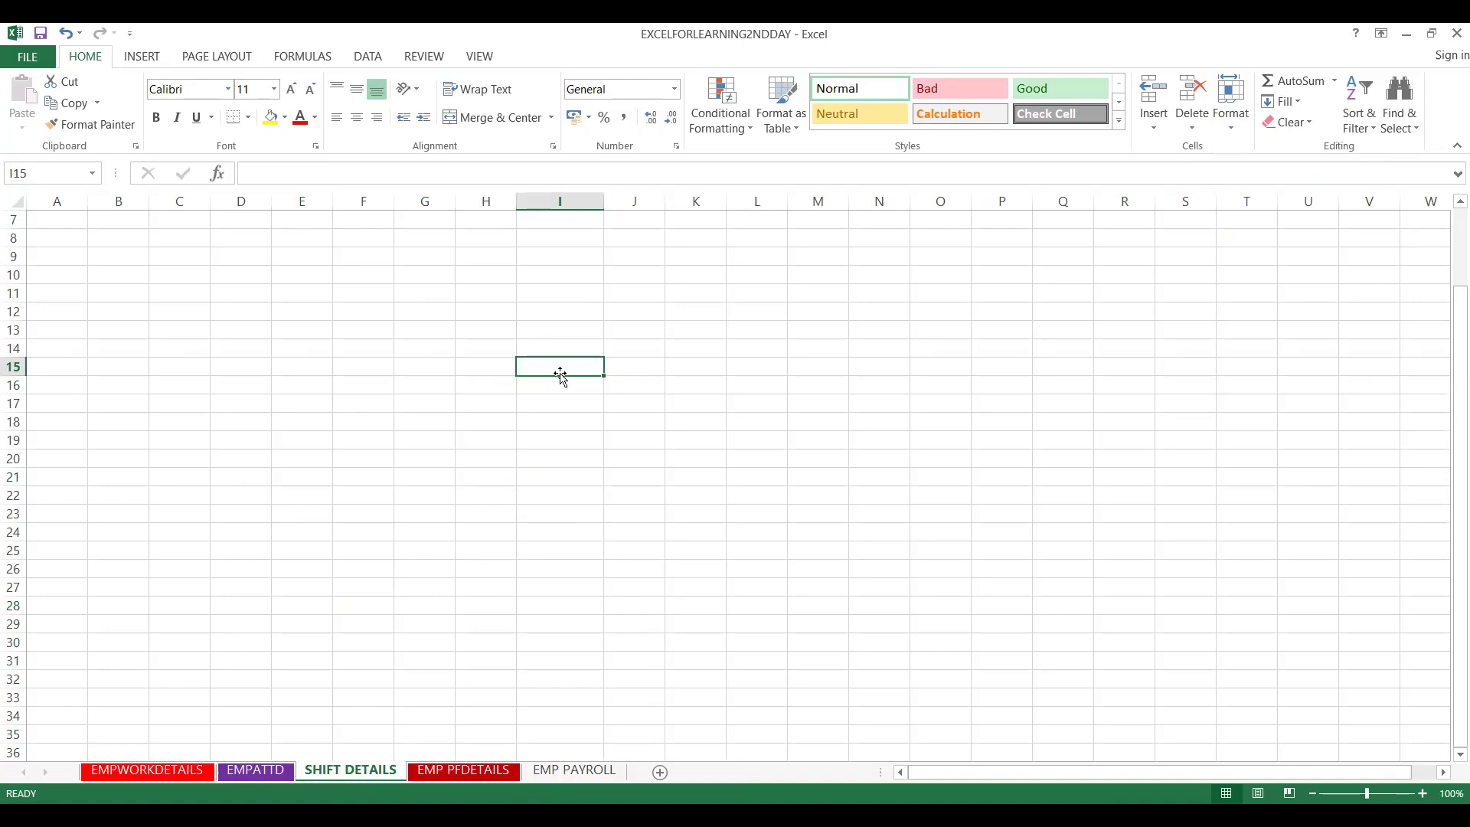
double_click(562, 375)
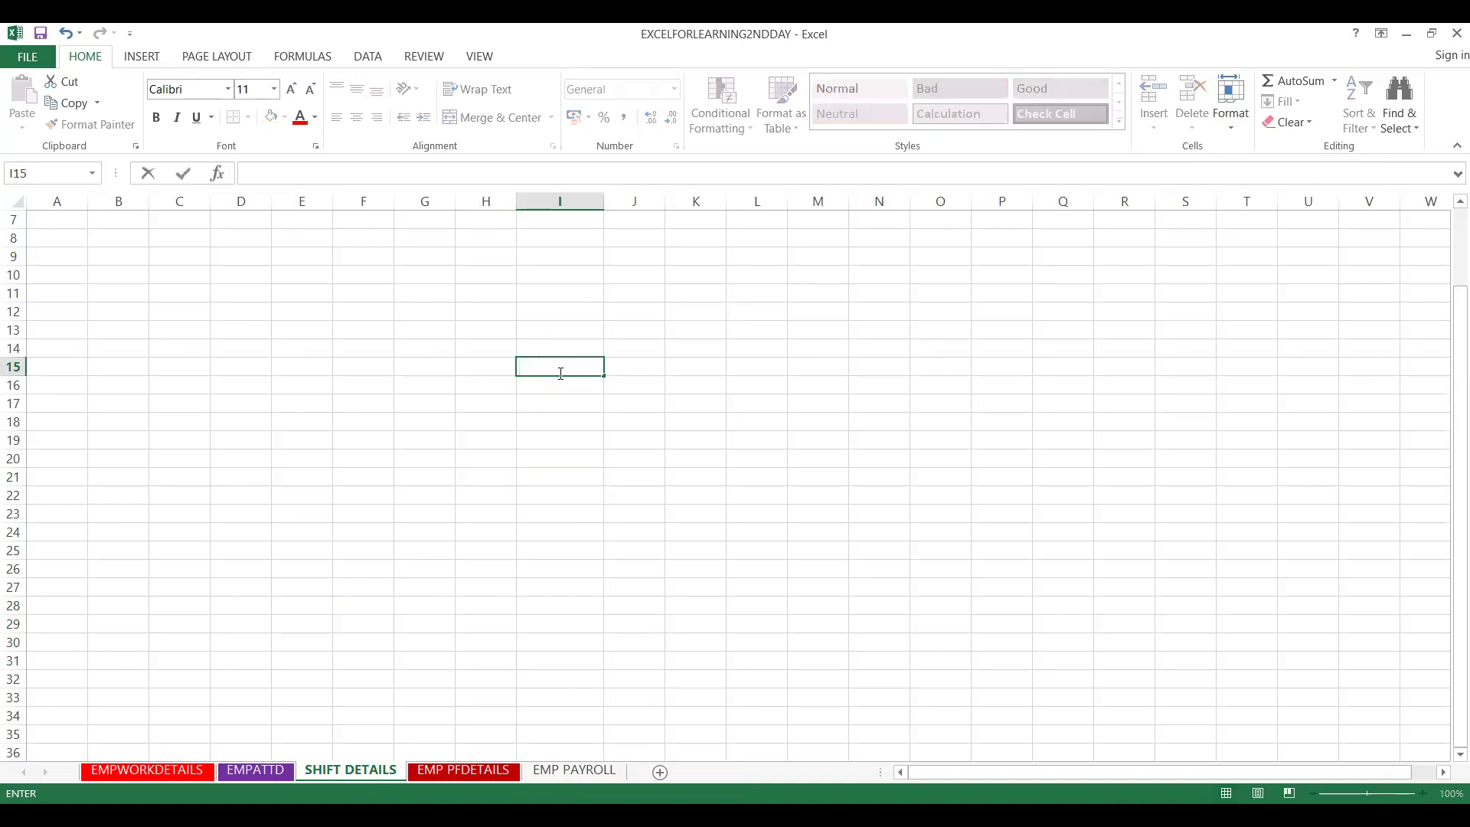
text(Activity:)
key(Return)
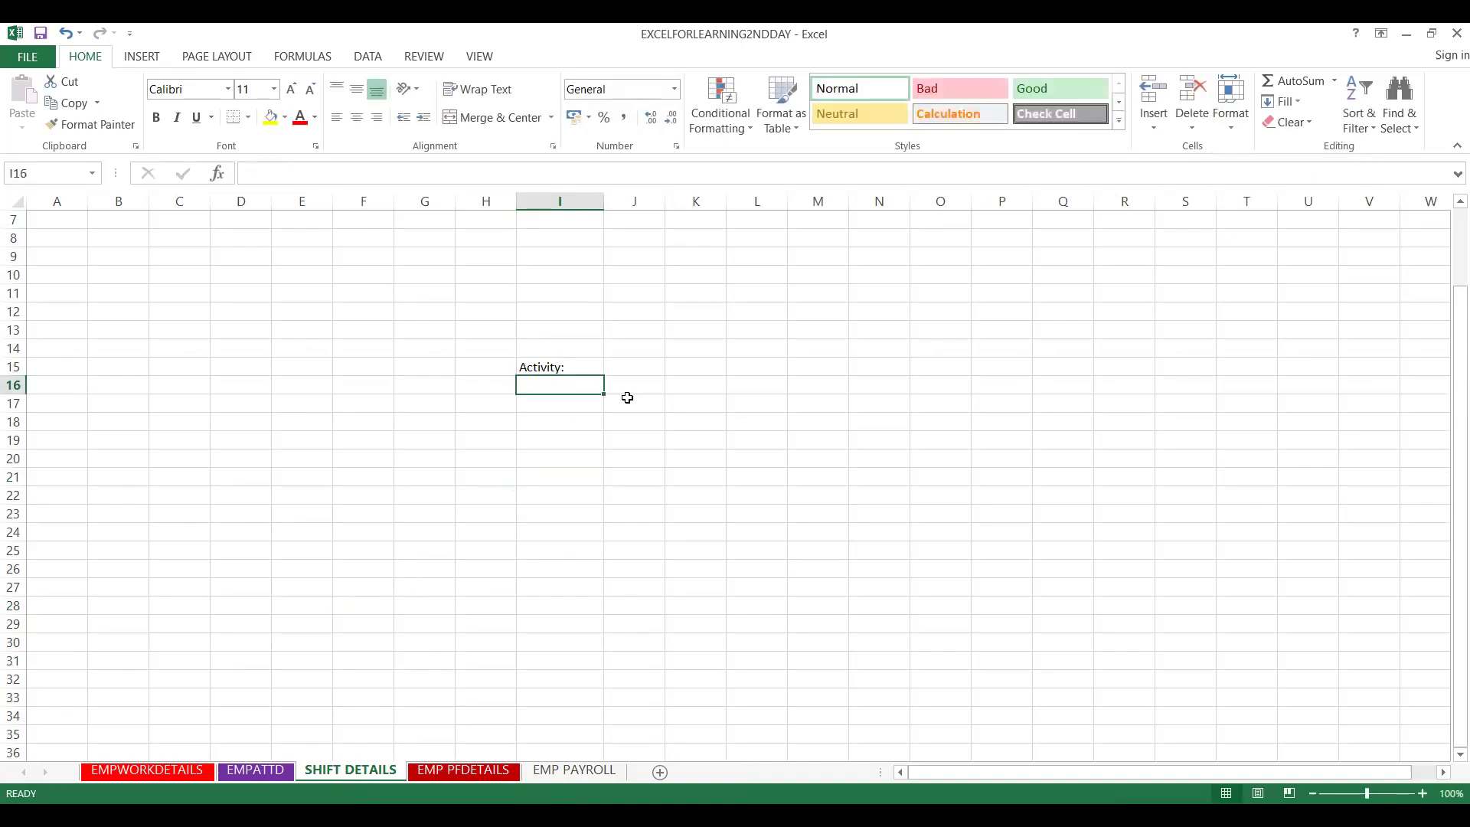
text(1)
- Widen column J, enter 'CHANGE SHEET TAB COLOURS USING RIGHT CLICK' in J16, and begin J17's instruction
click(641, 389)
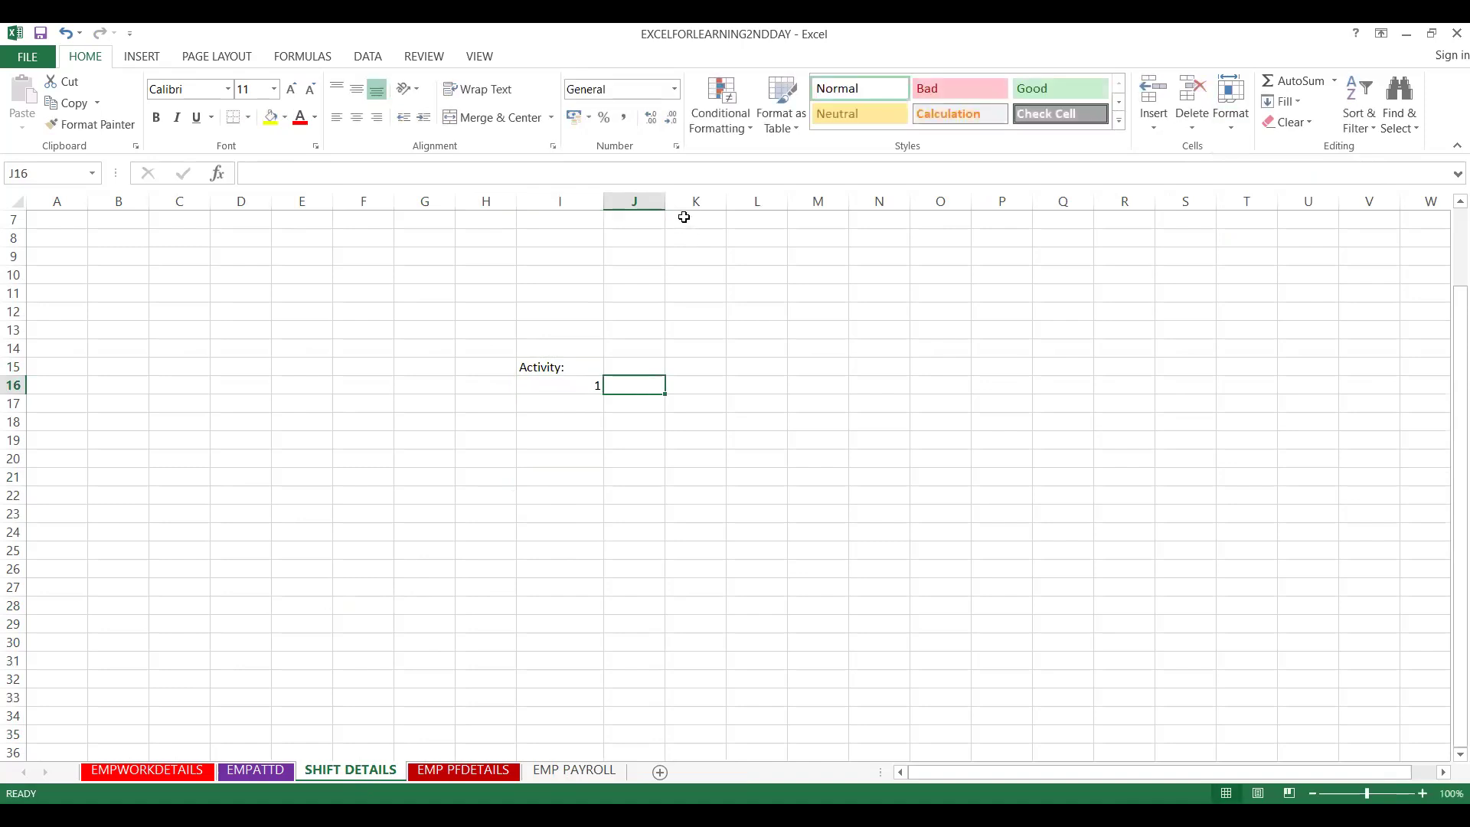
drag(665, 208, 968, 205)
text(r)
key(BackSpace)
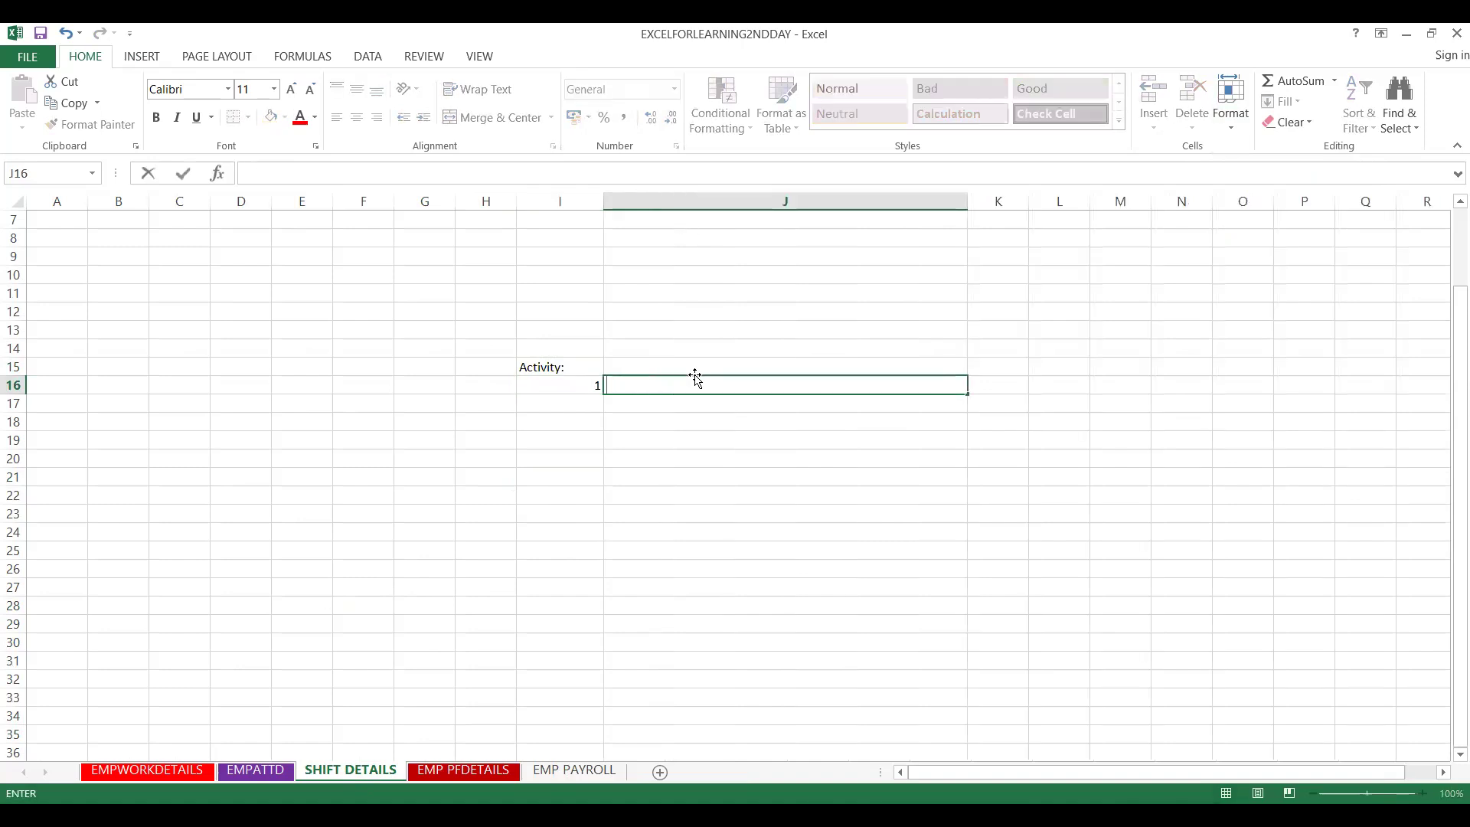
text(CHANGE TAB)
key(BackSpace)
key(BackSpace)
key(BackSpace)
text(SHE)
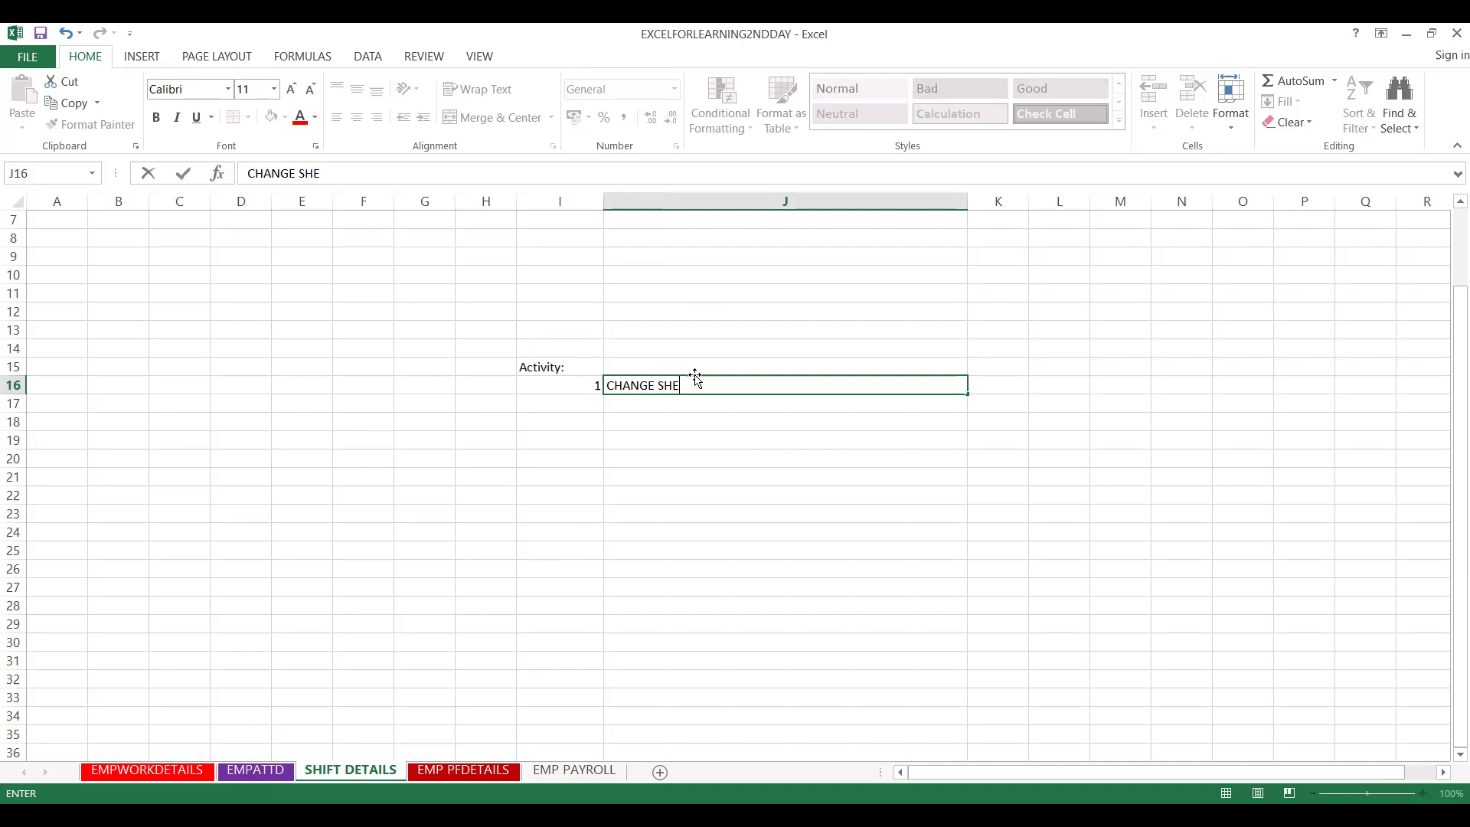
text(ET TAB COLOURS )
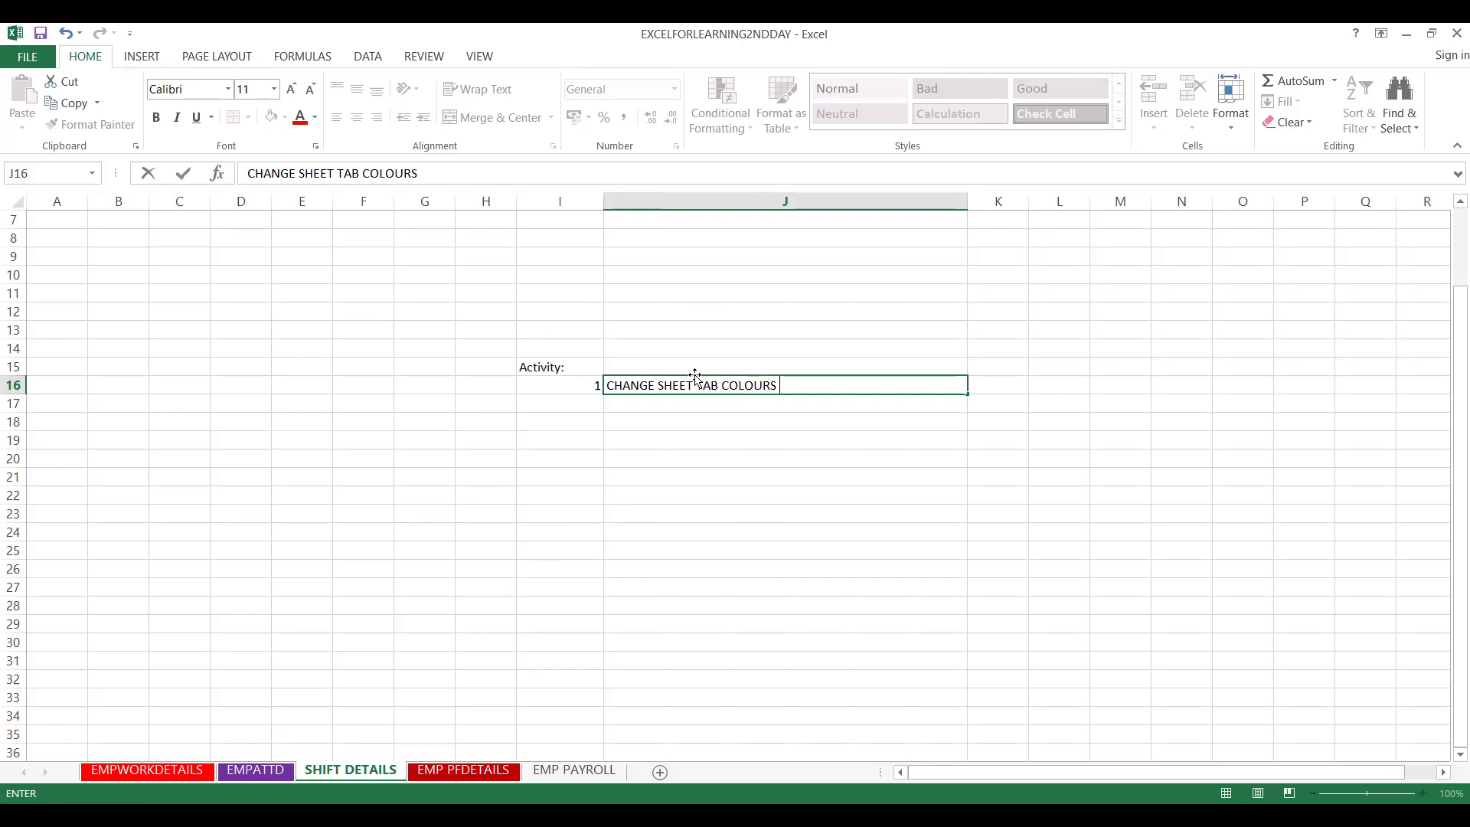
text(USING RIGHT)
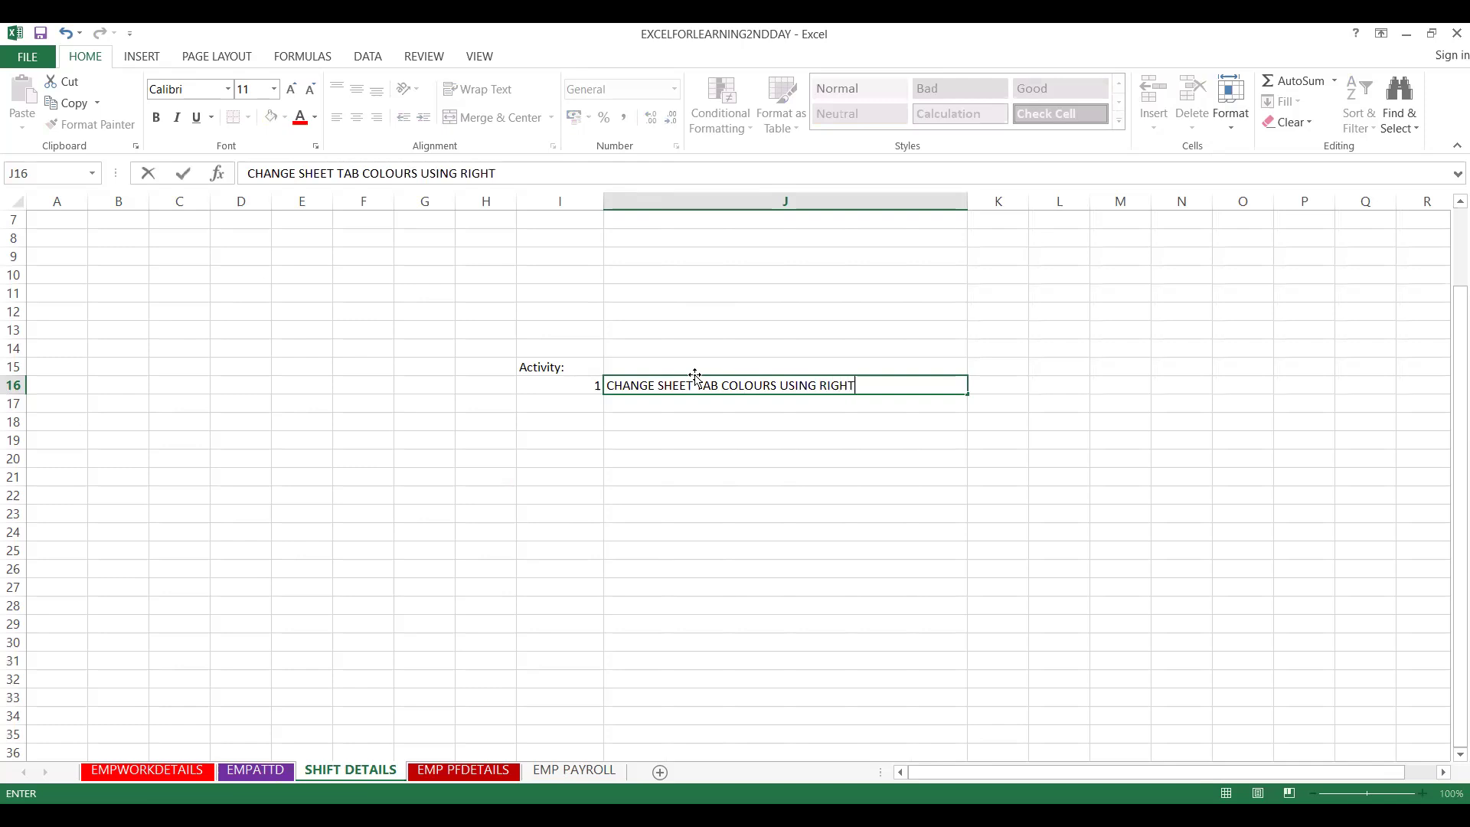
text( CLICK)
key(Return)
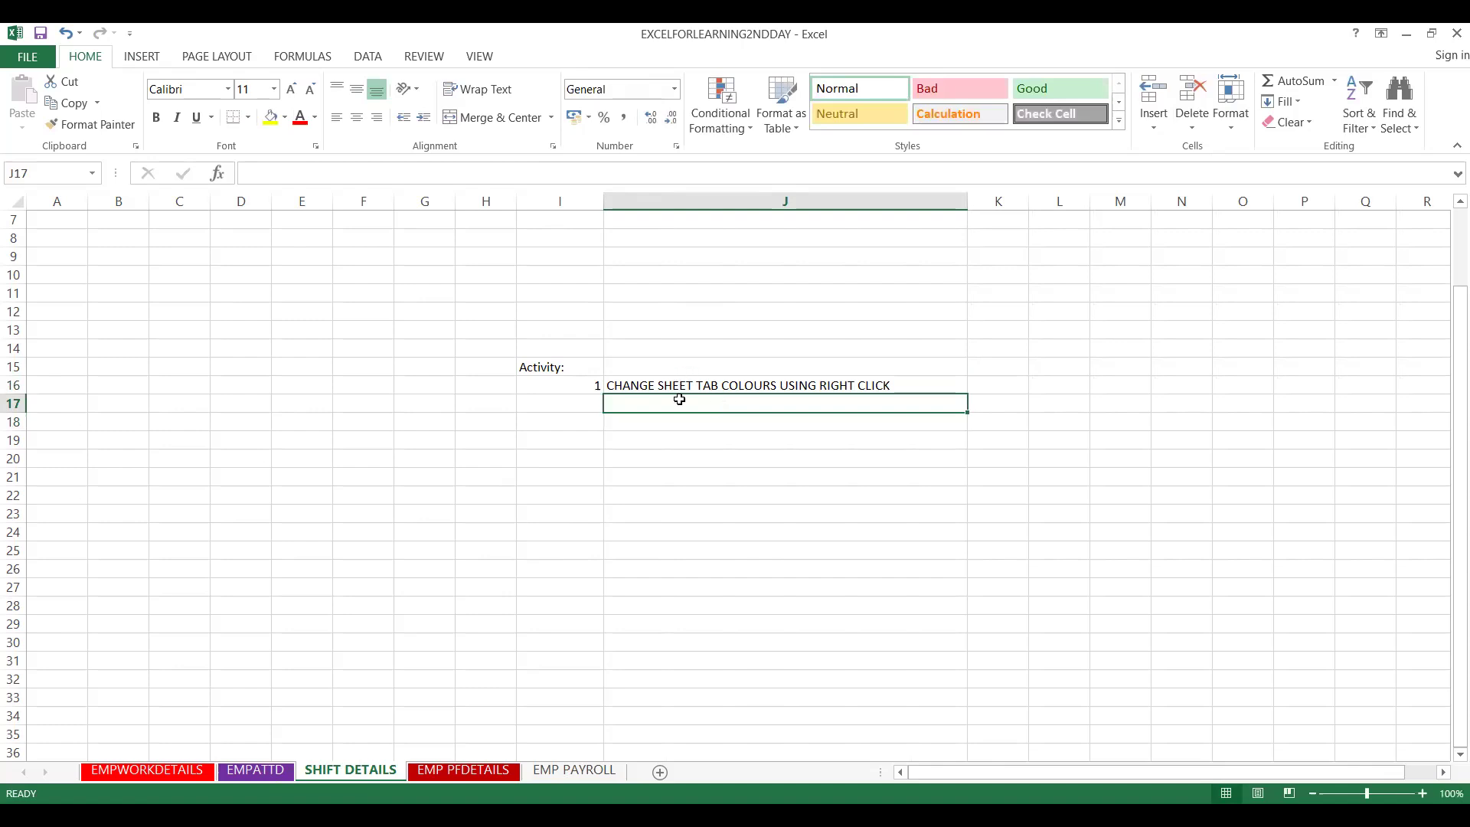
text(CREATE)
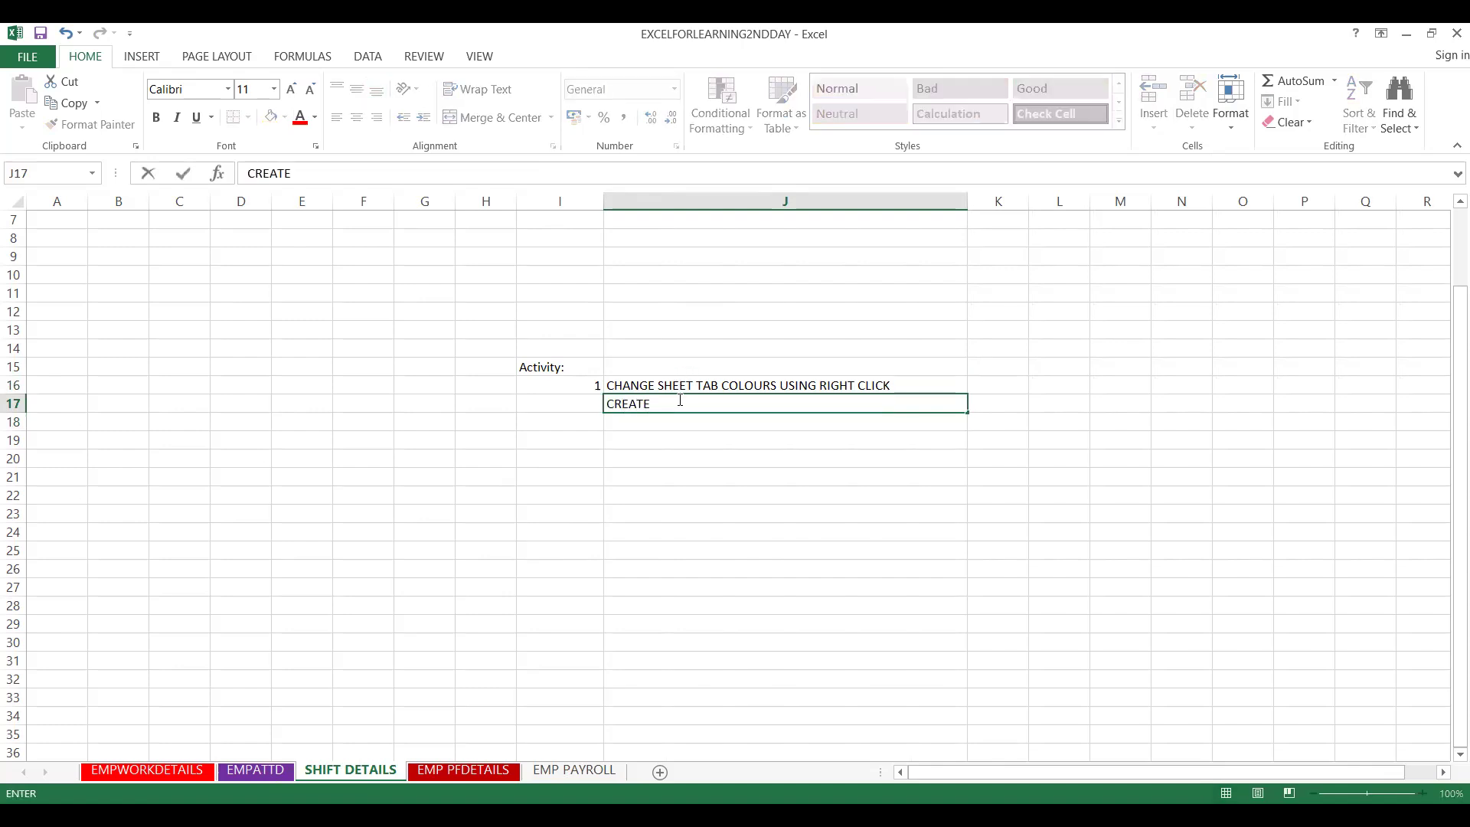
text( 6 TABS, FIRST 3 T)
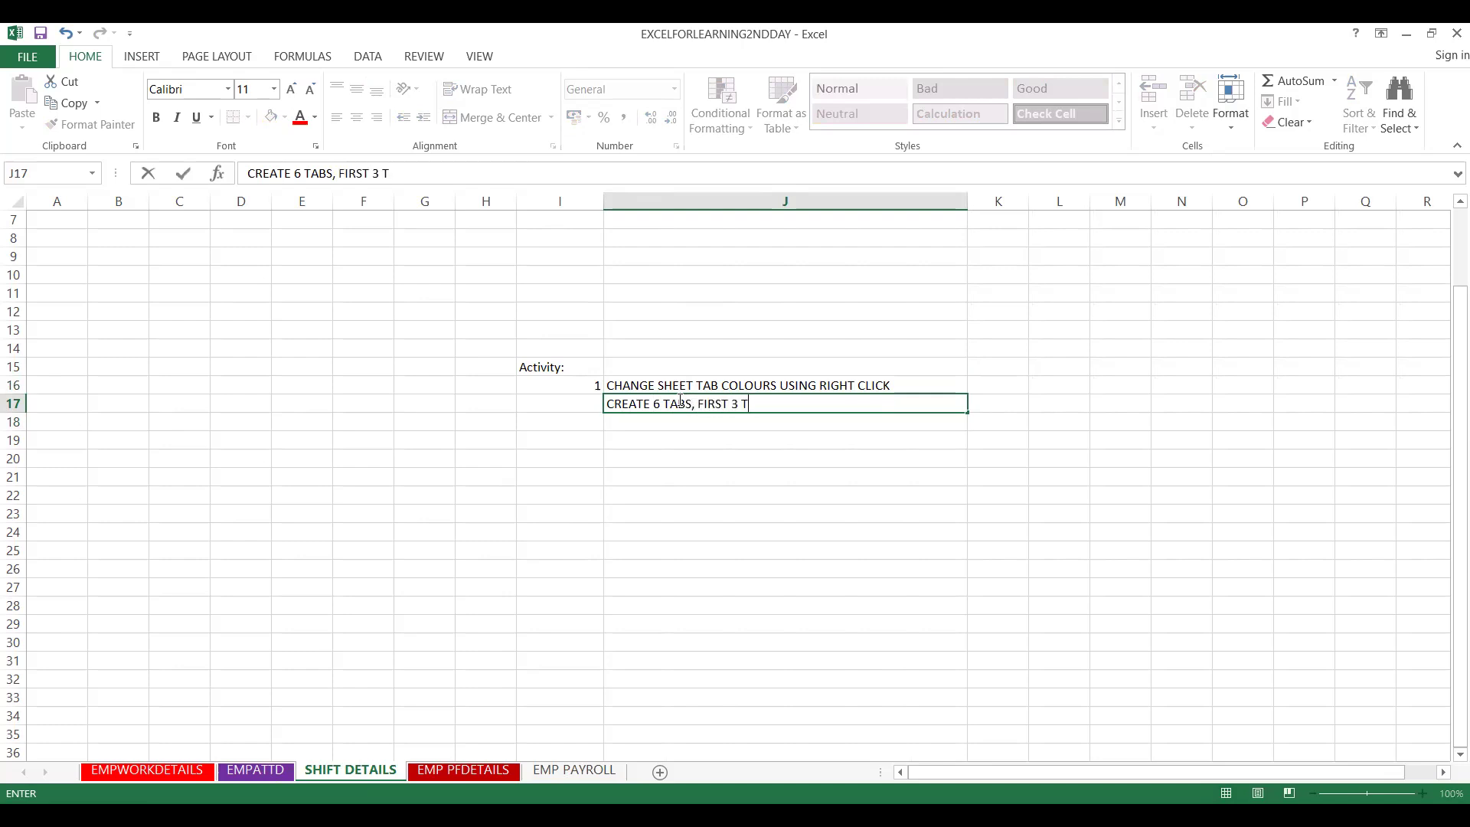
text(ABS CHANGE C)
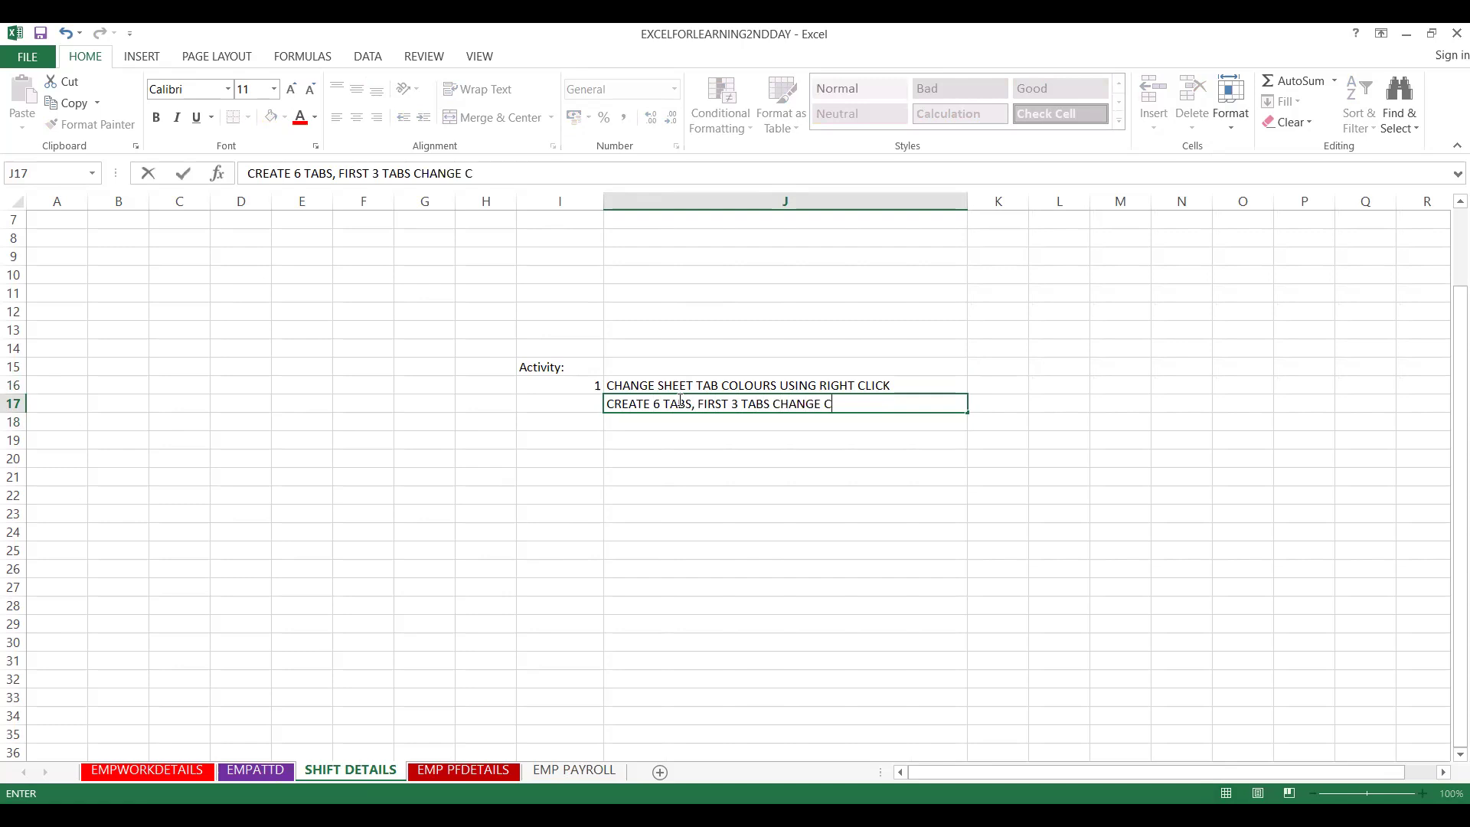
text(OLOUR WITH RE)
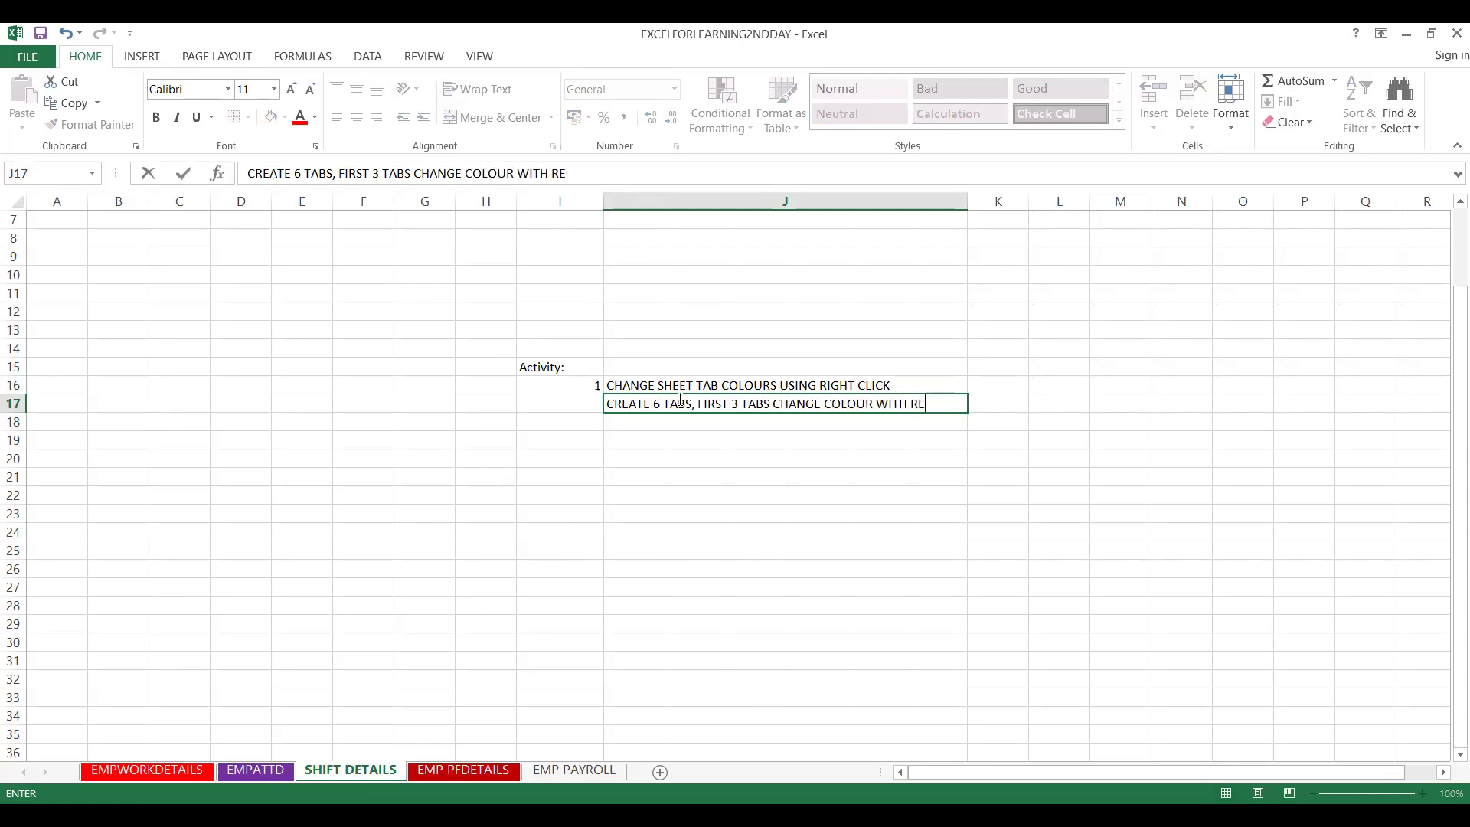
text(D, GREEN , YELLOW)
- Commit the red, green, yellow instruction and enter item number 2 in cell I19
click(677, 413)
click(640, 381)
drag(763, 385, 590, 434)
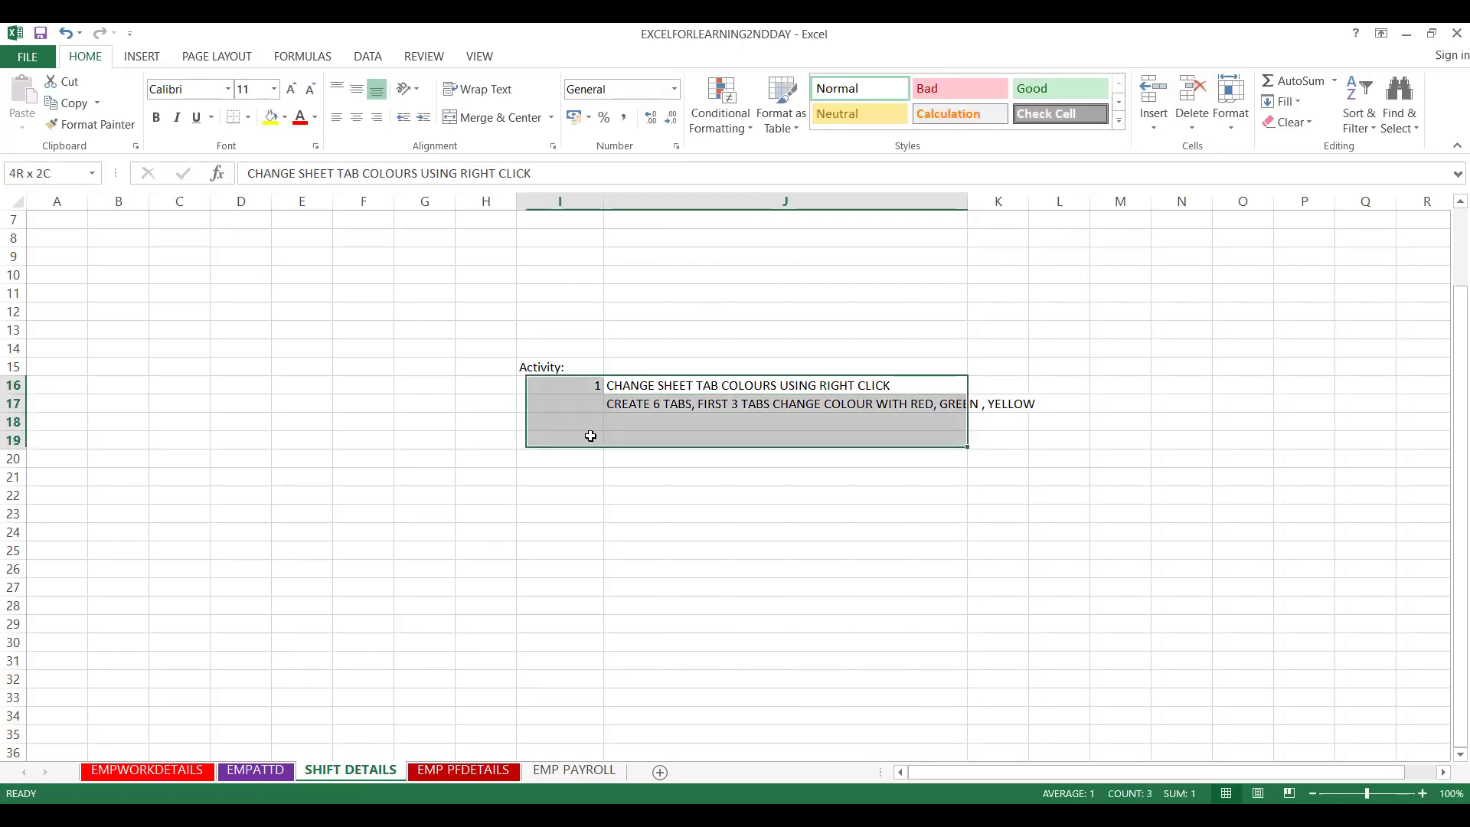
click(590, 435)
double_click(590, 435)
key(Tab)
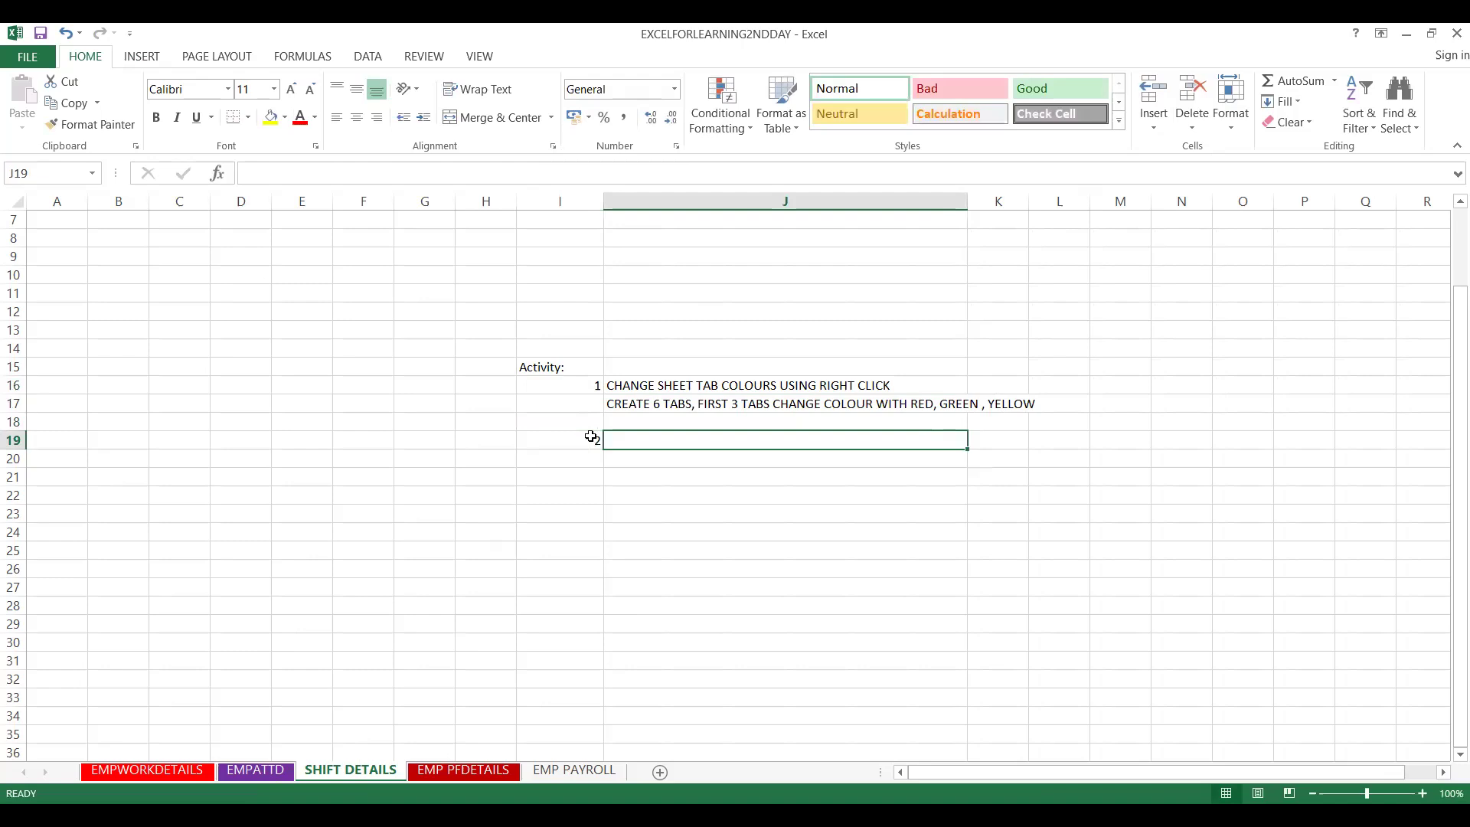
- In J19, type 'GO FORMAT, CHOOSE TAB COLOUR, CHOOSE REMAINING 3 TABS WITH , BLACK, YELLOW AND RED'
text(GO)
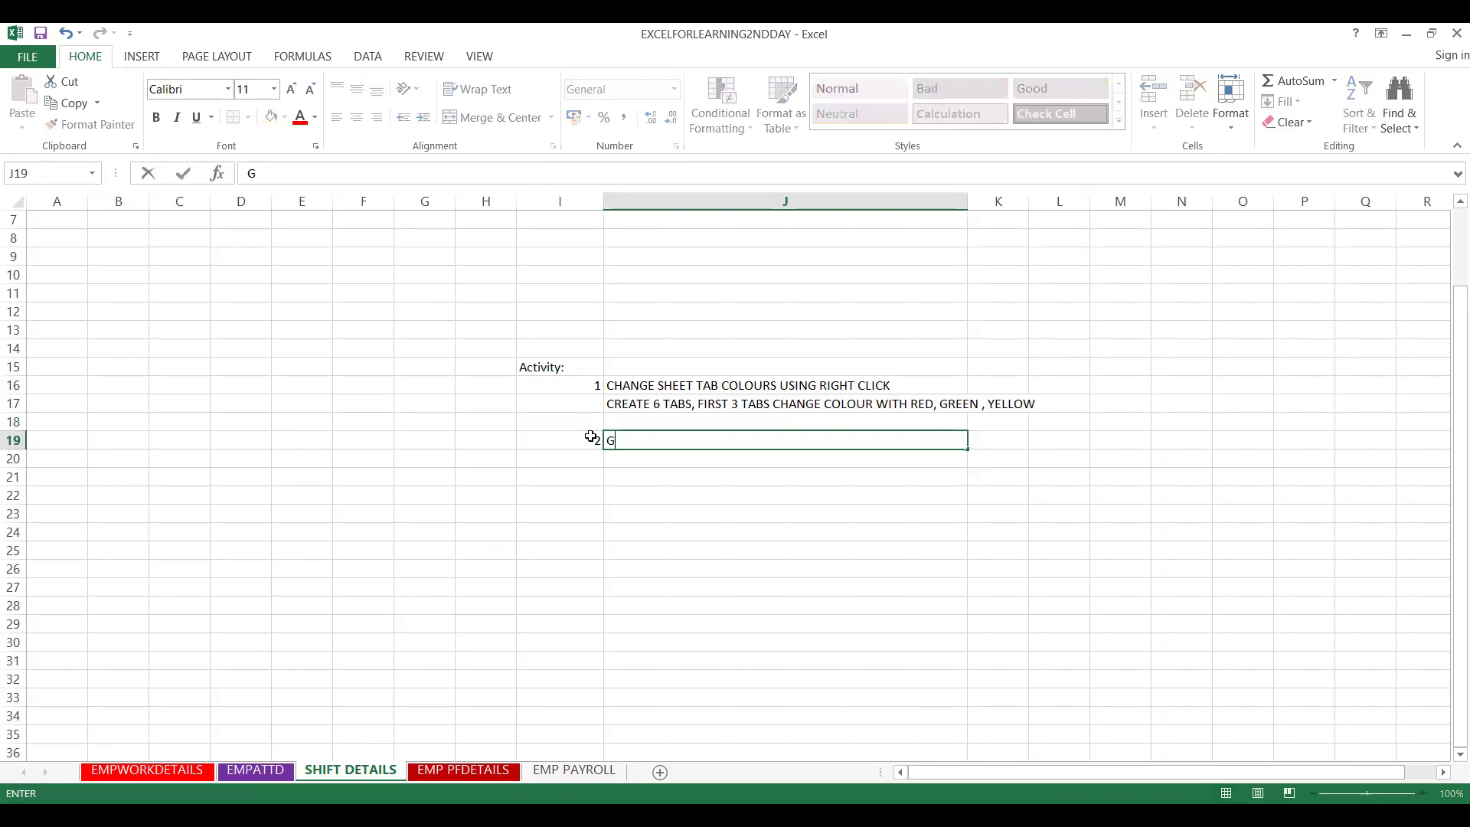
key(BackSpace)
key(BackSpace)
text(GO FORMAT  CO)
key(BackSpace)
text(HOOSE TAB)
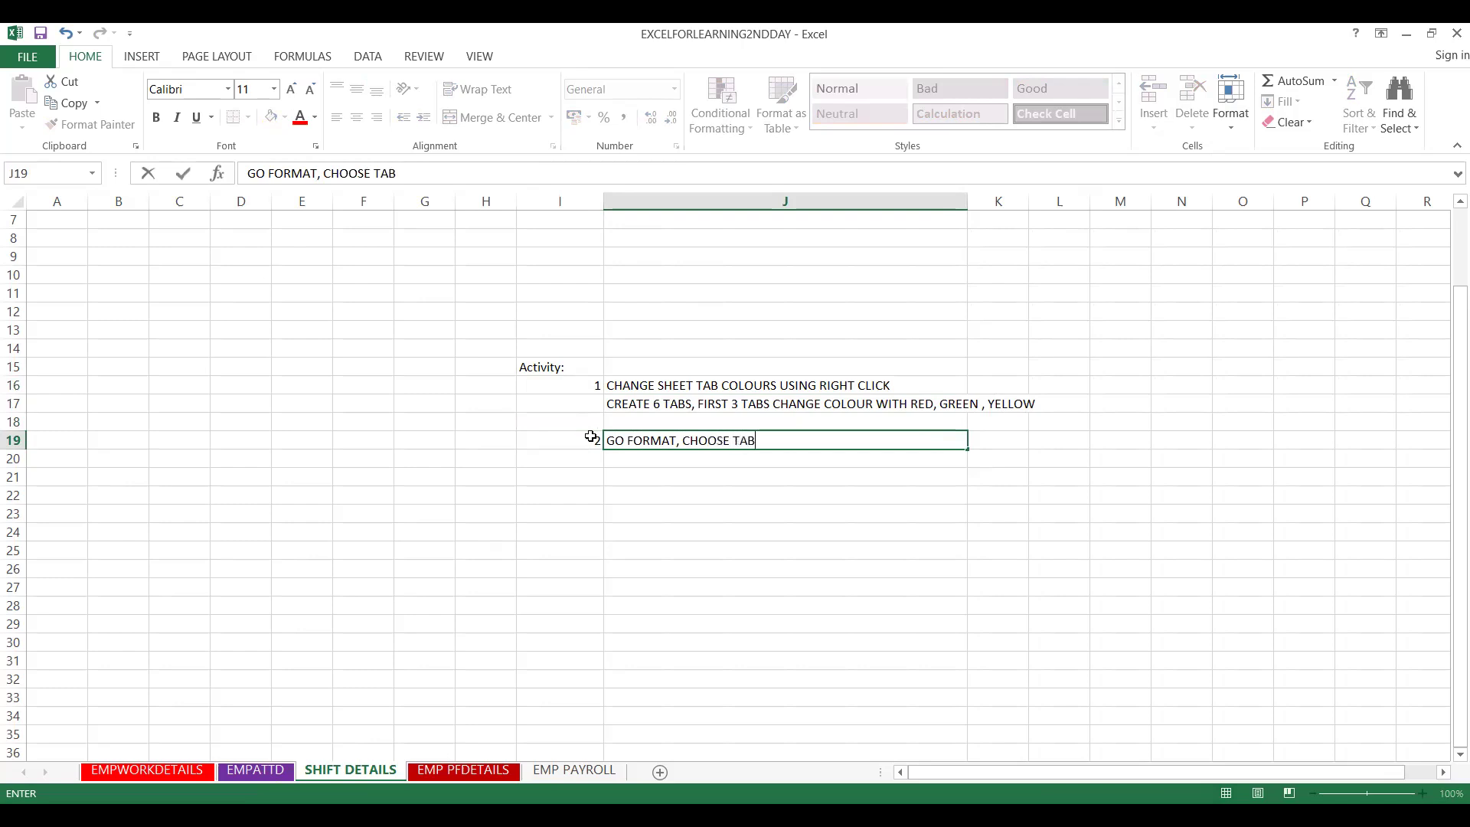
text( COLO)
key(BackSpace)
text(OUR, CHOOSE)
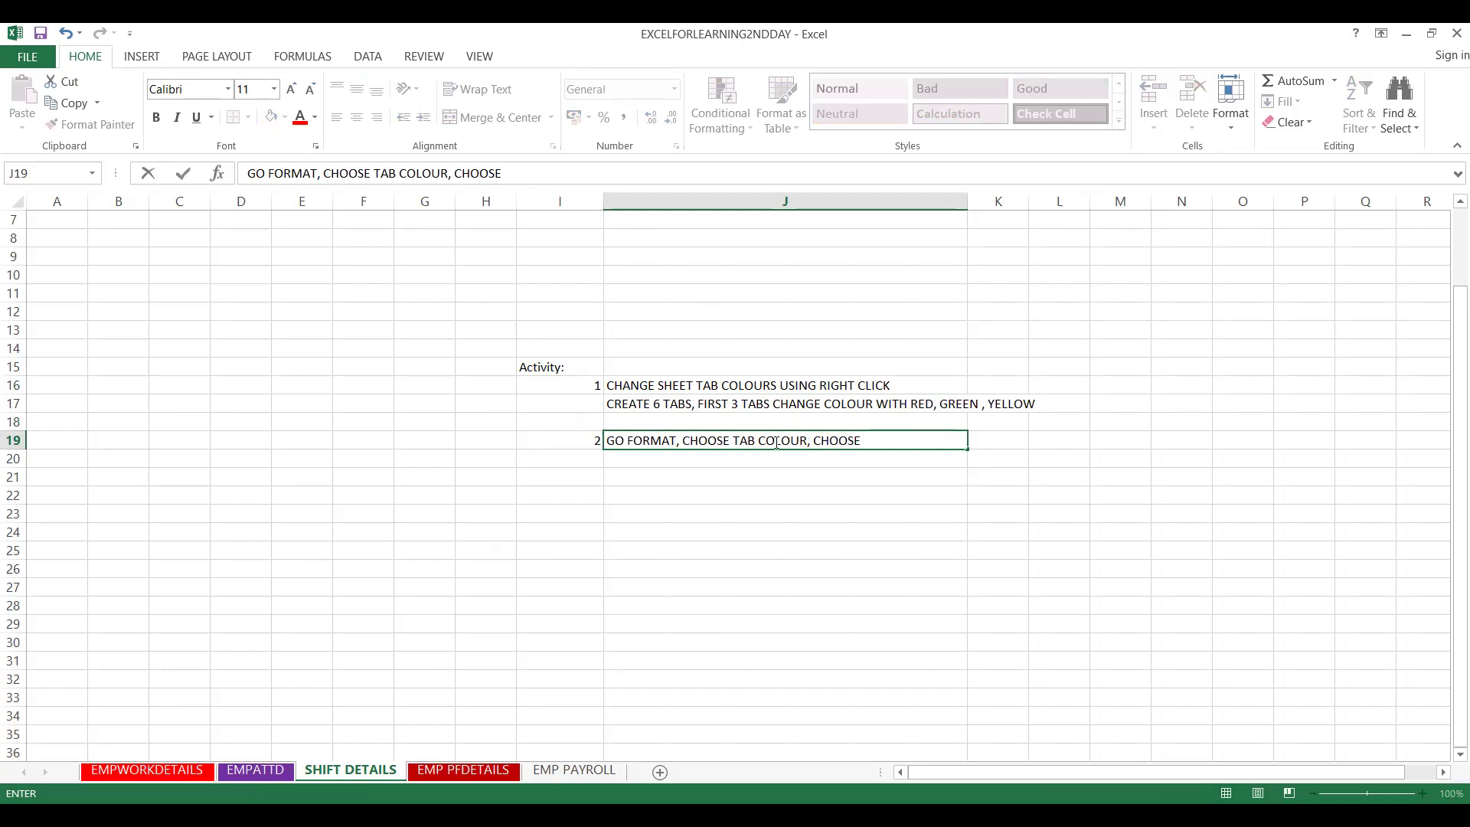
text( REMAINING 3 TABS W)
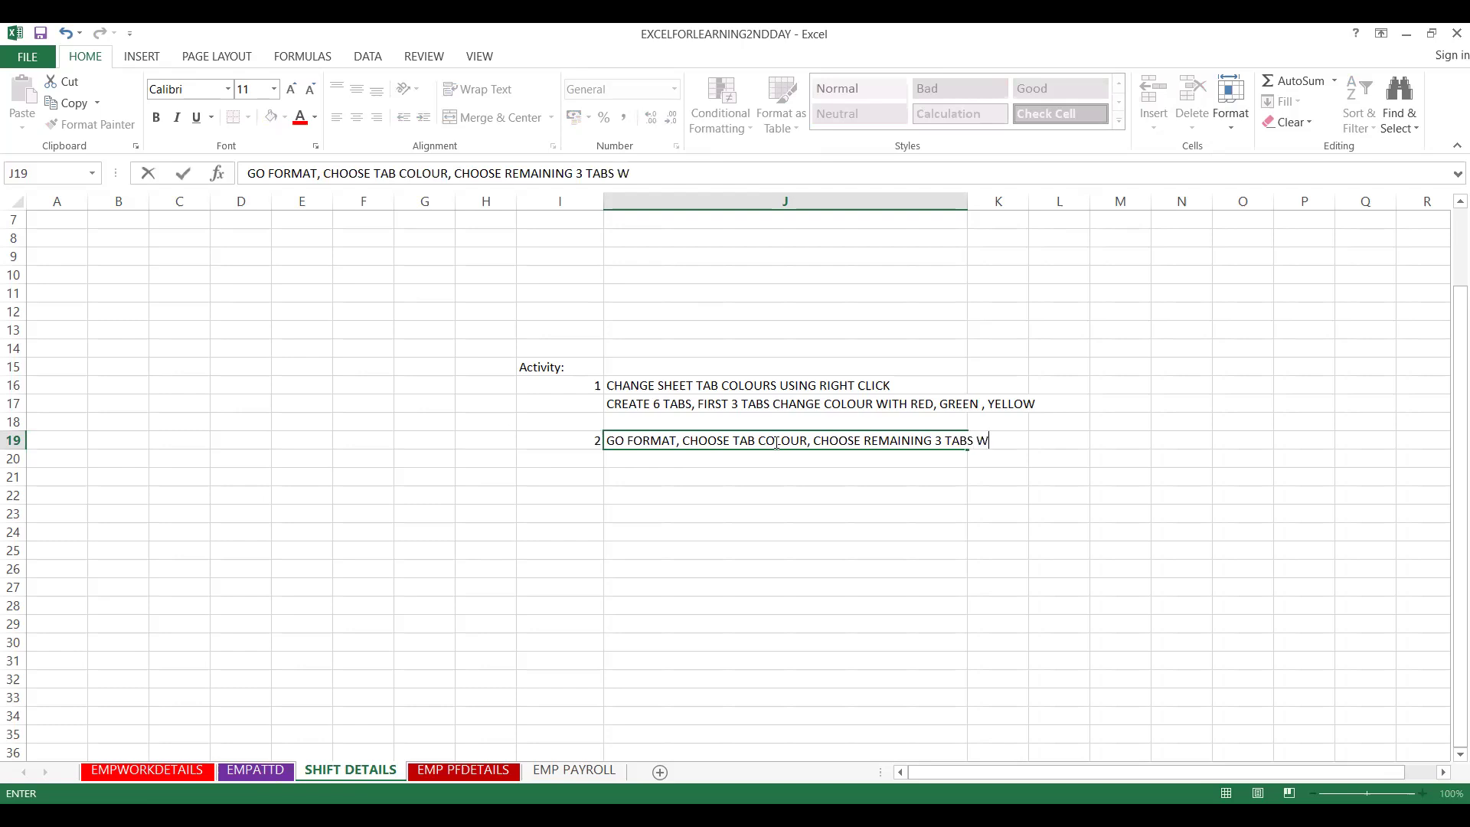
text(ITH , BLACK, YELLOW AND )
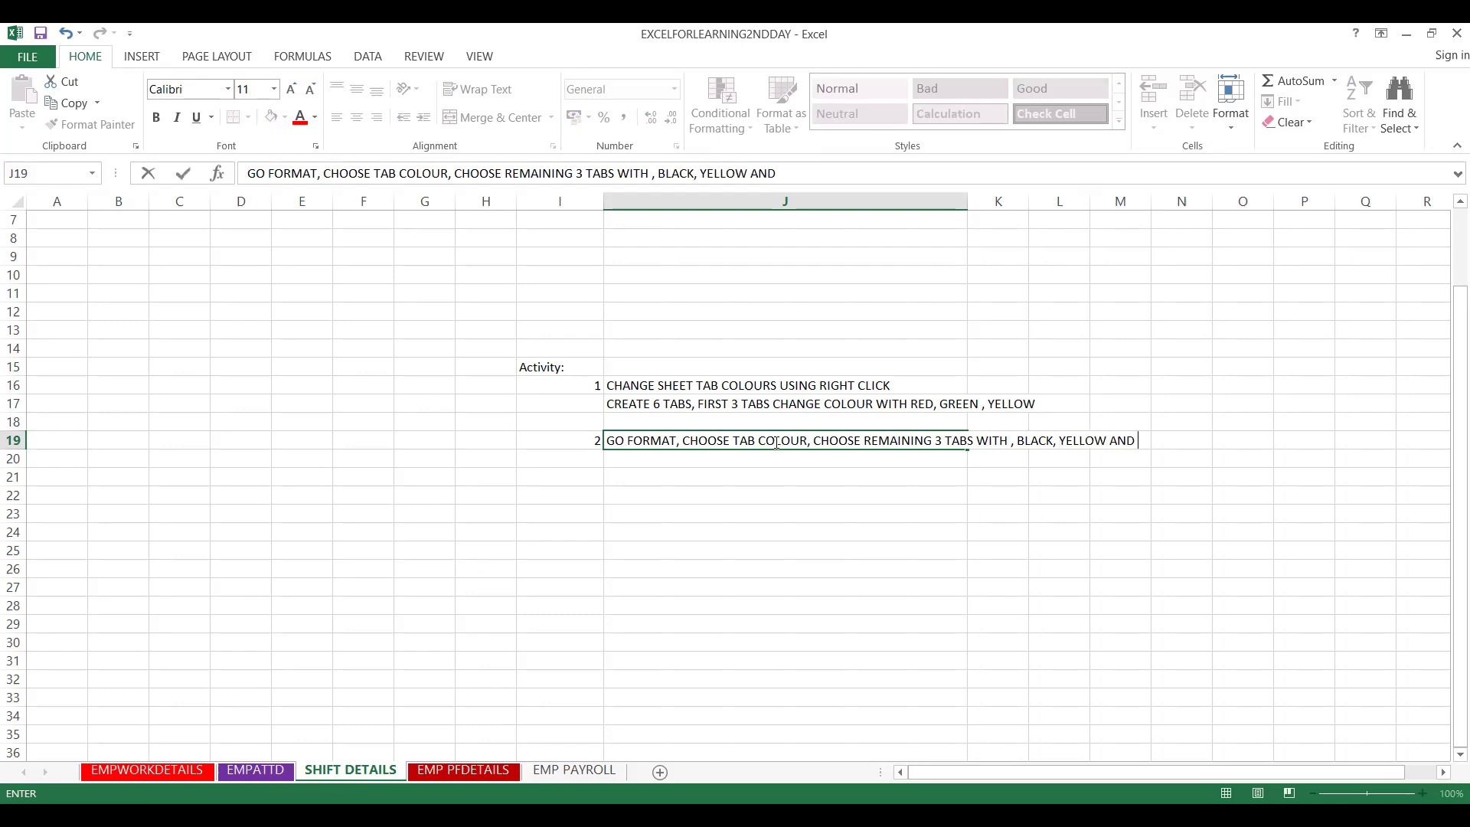
text(RED)
- Commit the activity text, then show the course title slide and return to SHEET TAB COLOURS
click(658, 531)
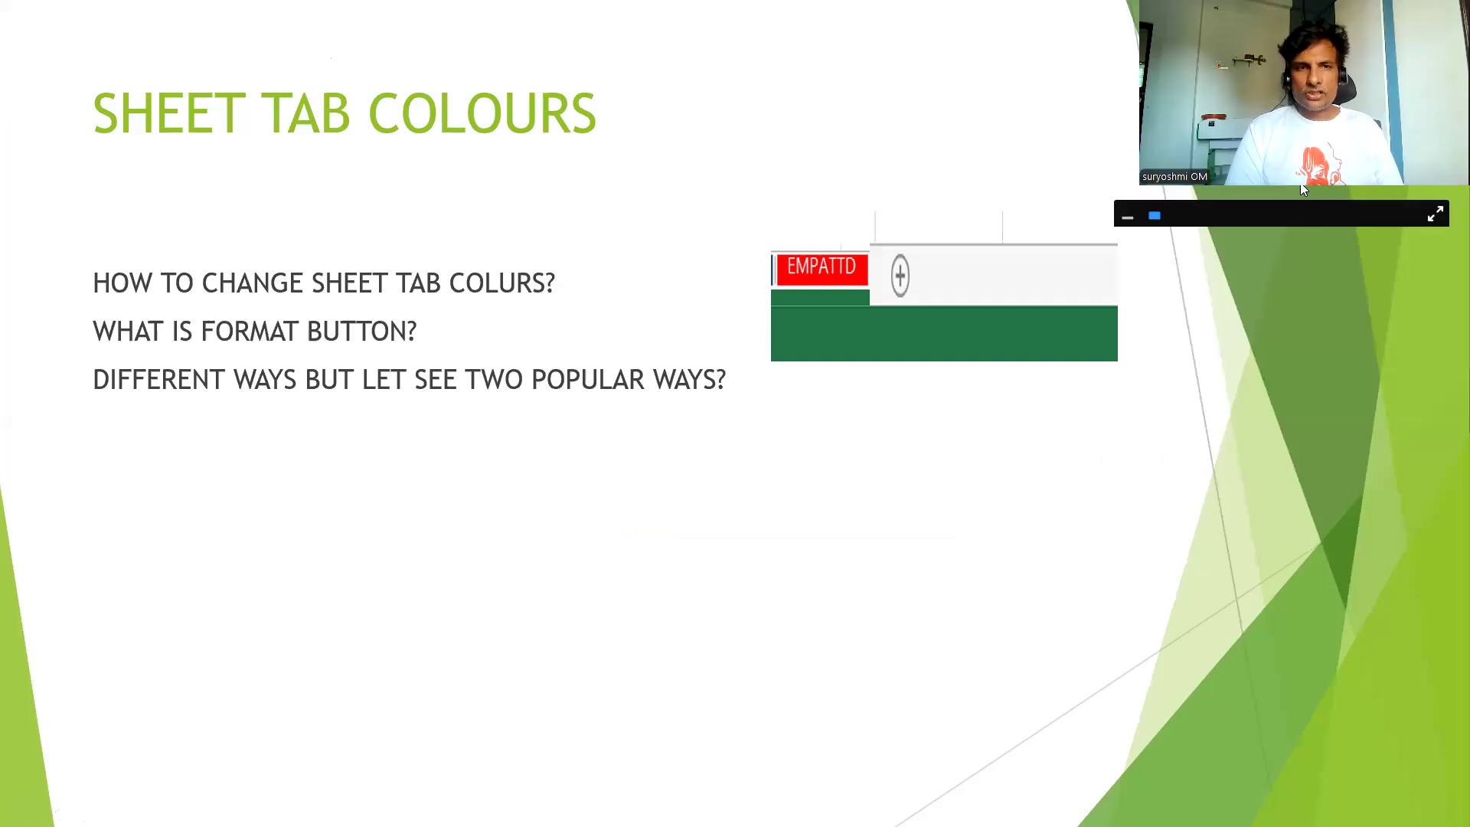
click(637, 117)
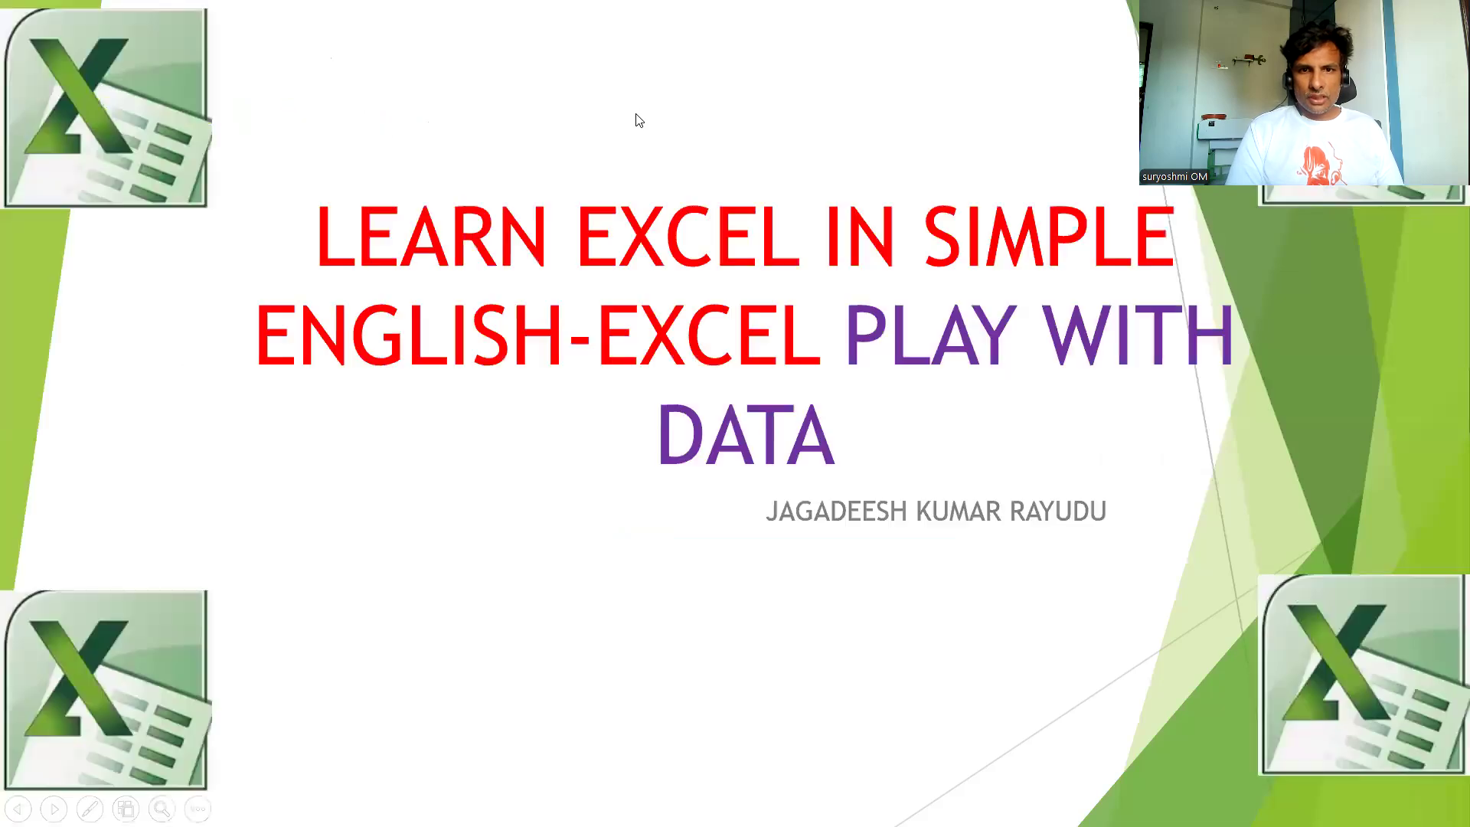
click(645, 140)
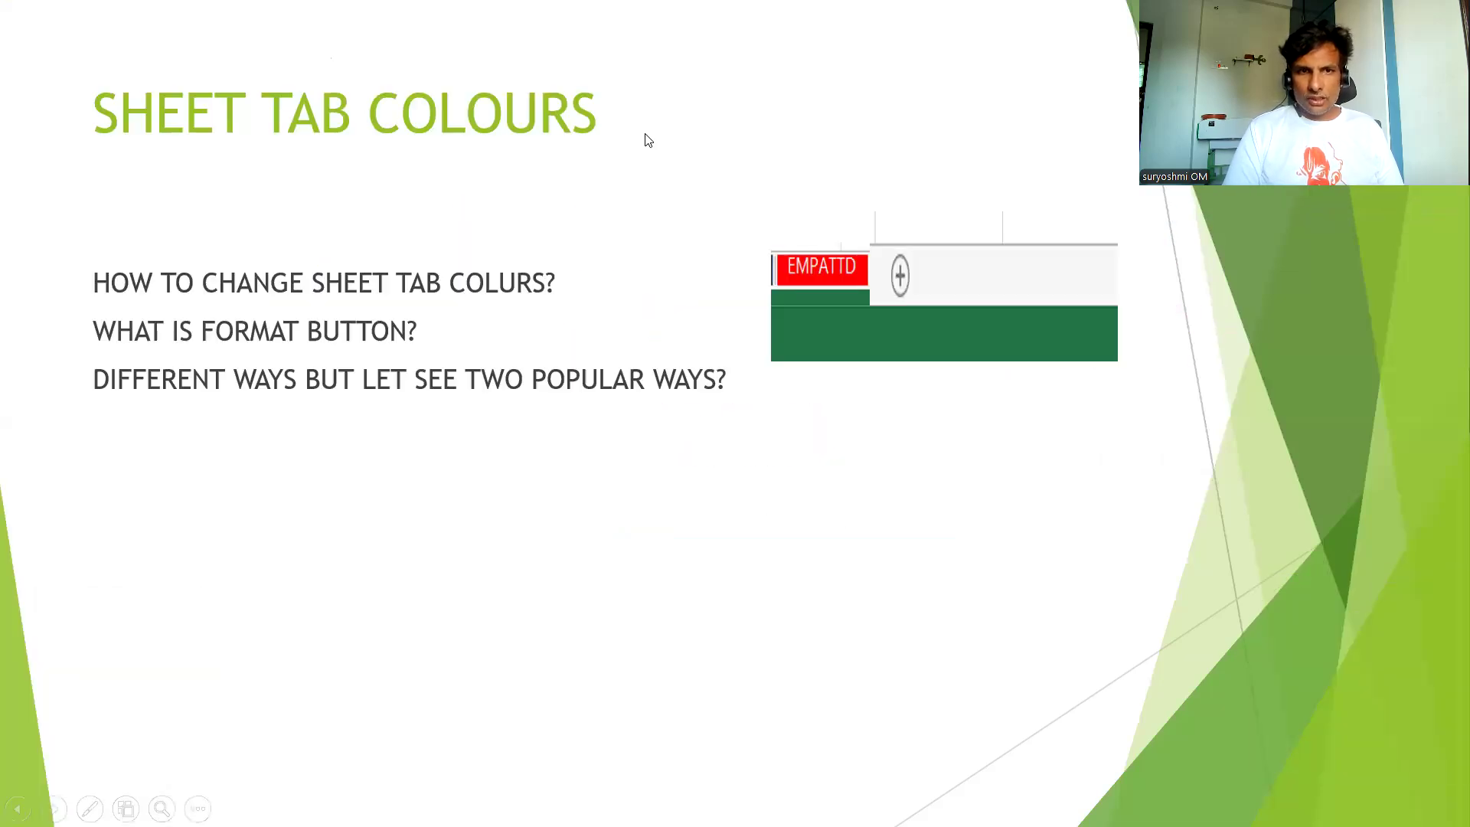